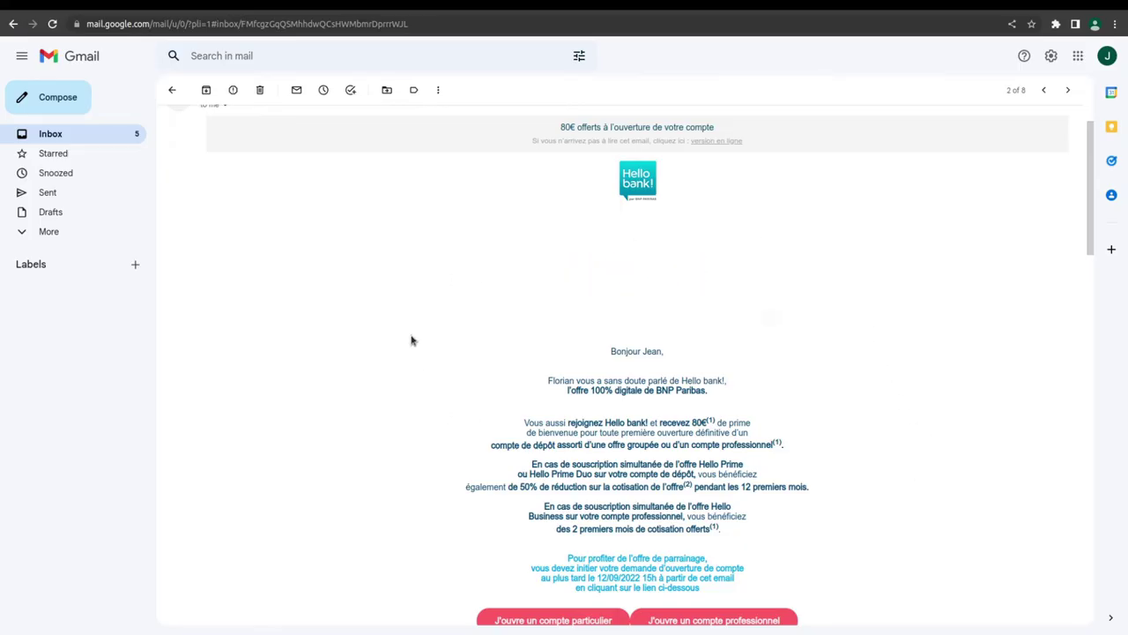
From the Hello bank! referral email, open the link for a personal account and start an individual account application.
scroll(936, 328, "down", 1)
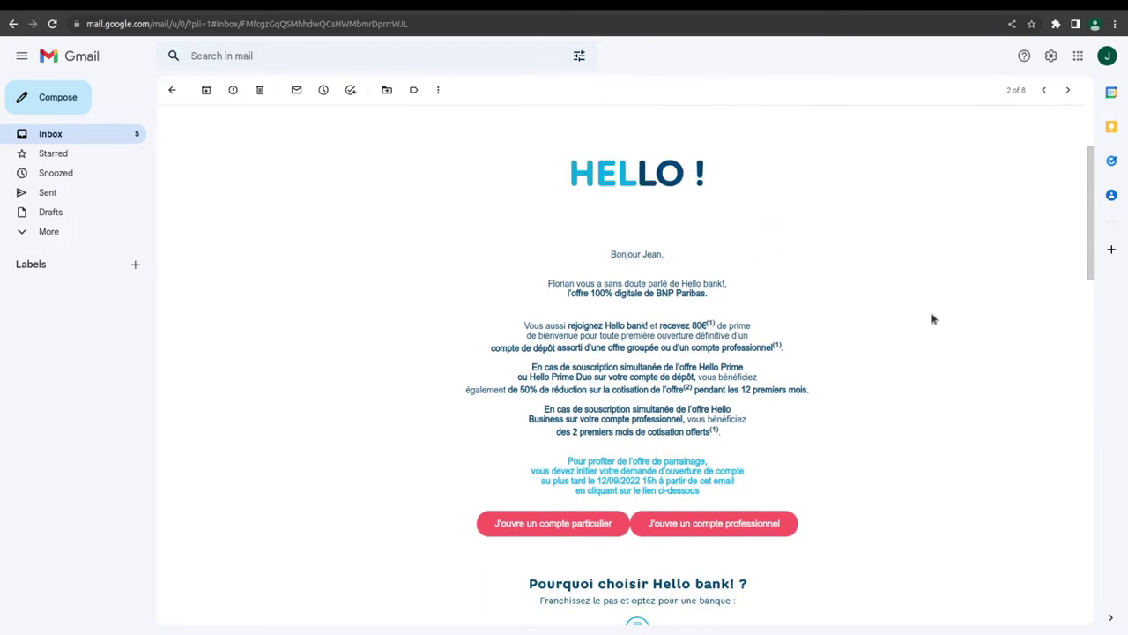
scroll(934, 323, "up", 1)
scroll(932, 319, "down", 1)
scroll(933, 319, "down", 3)
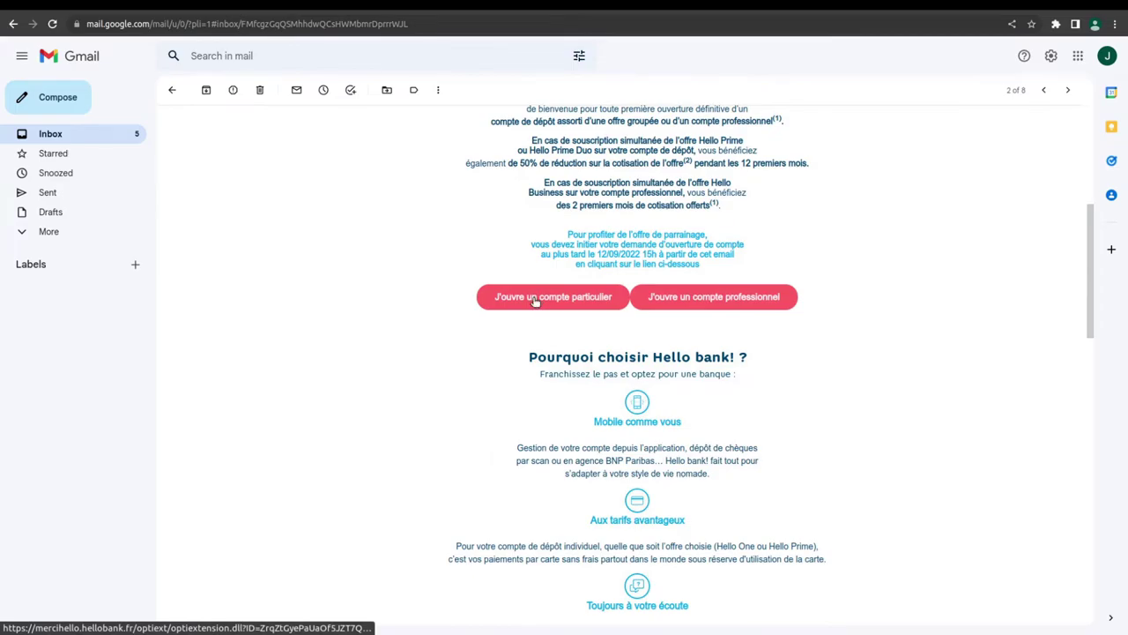
left_click(535, 300)
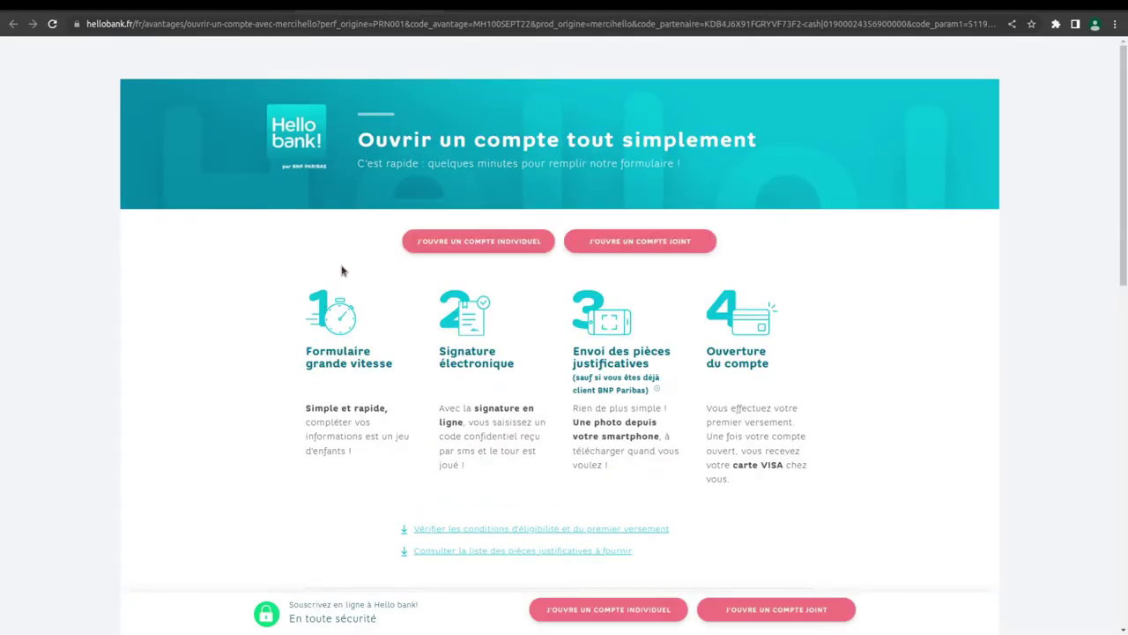
left_click(468, 250)
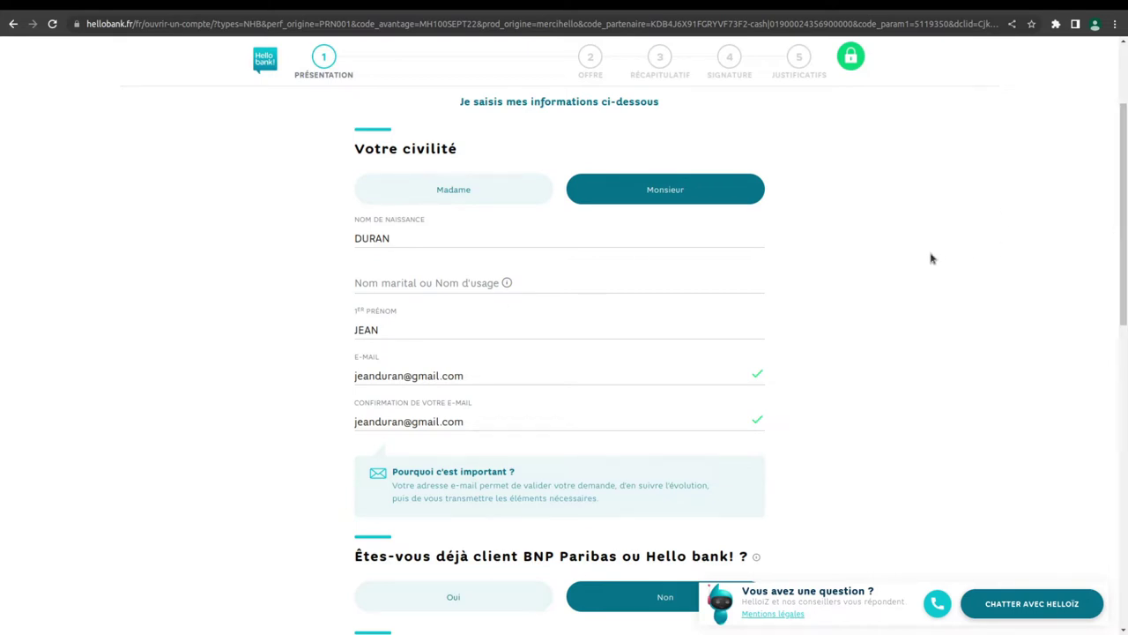
Check the filled-in identity details, existing-customer answer and marketing preferences, and submit the page.
scroll(931, 258, "down", 2)
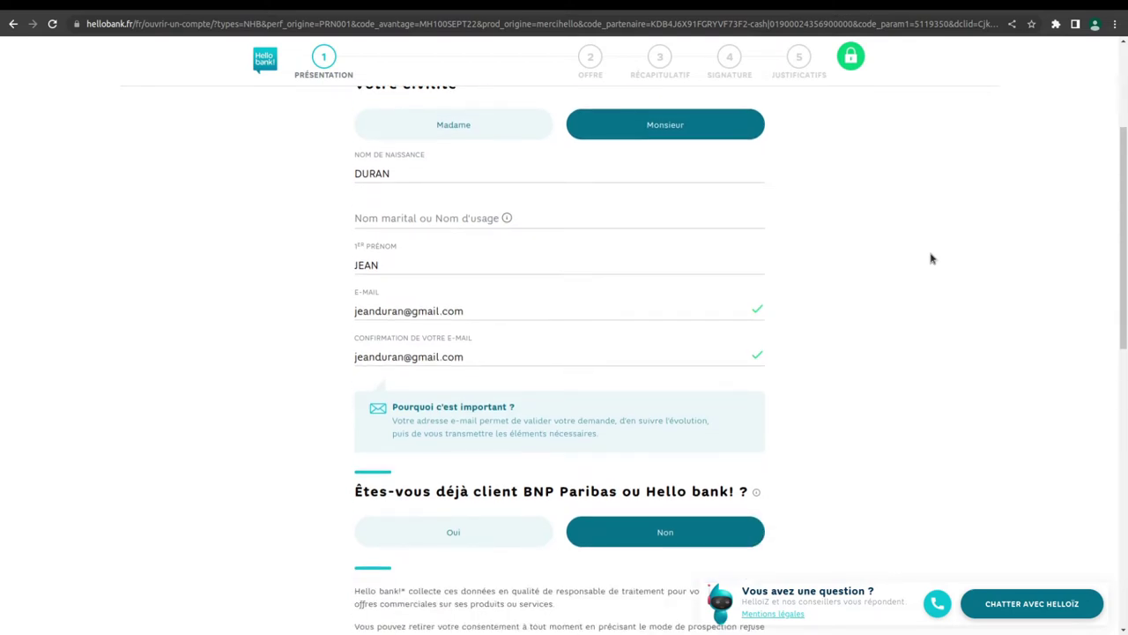
scroll(932, 259, "down", 5)
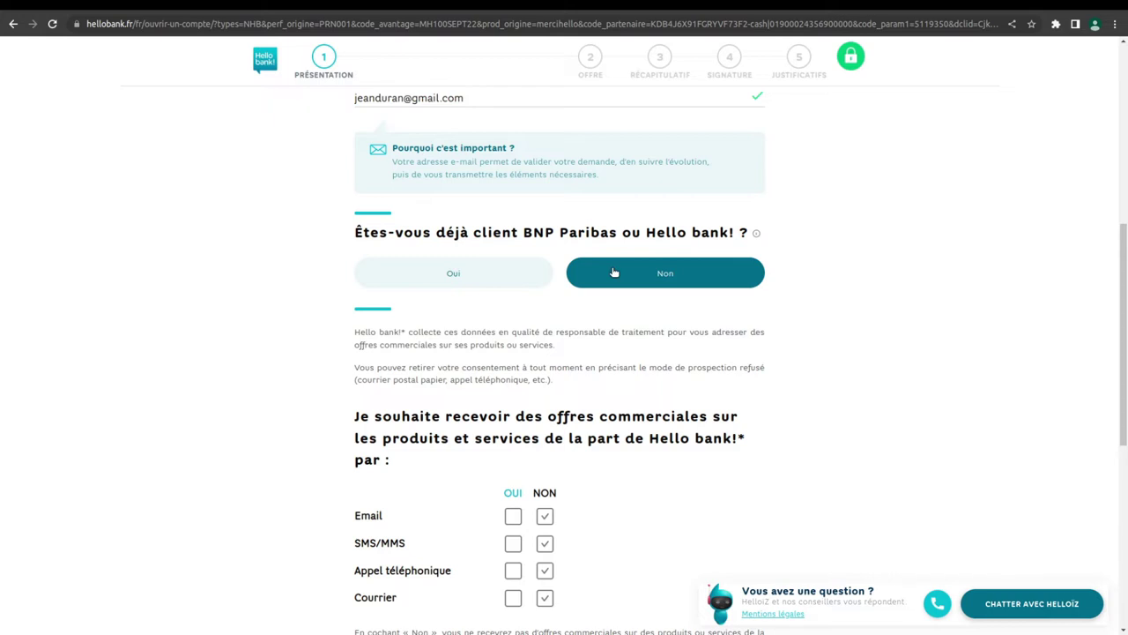
scroll(614, 272, "down", 3)
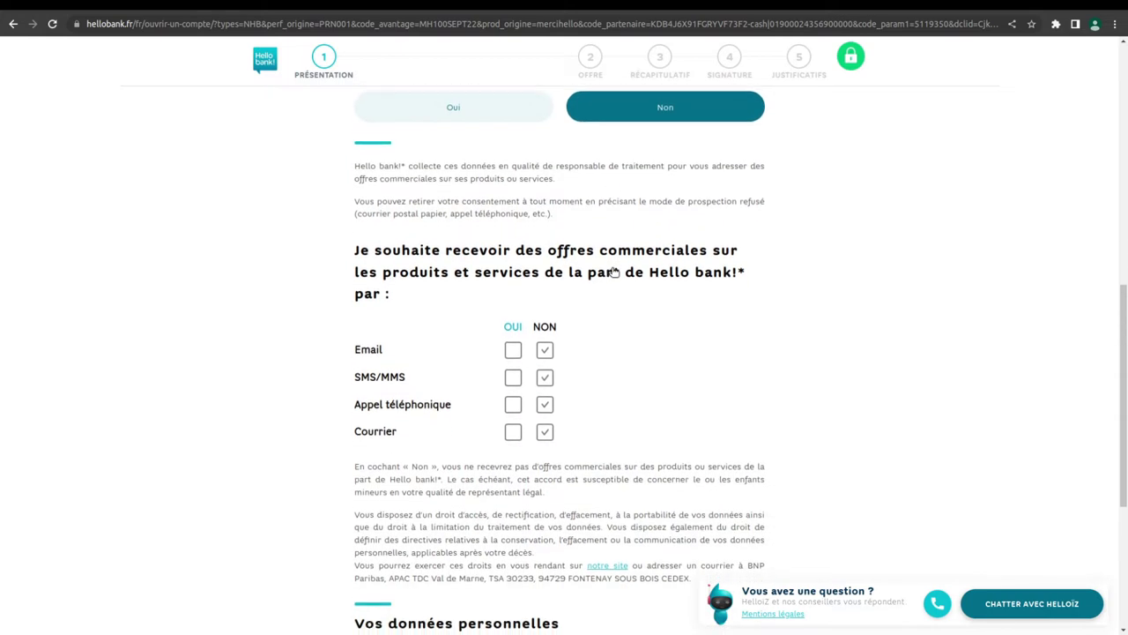
scroll(615, 273, "down", 2)
scroll(614, 272, "down", 1)
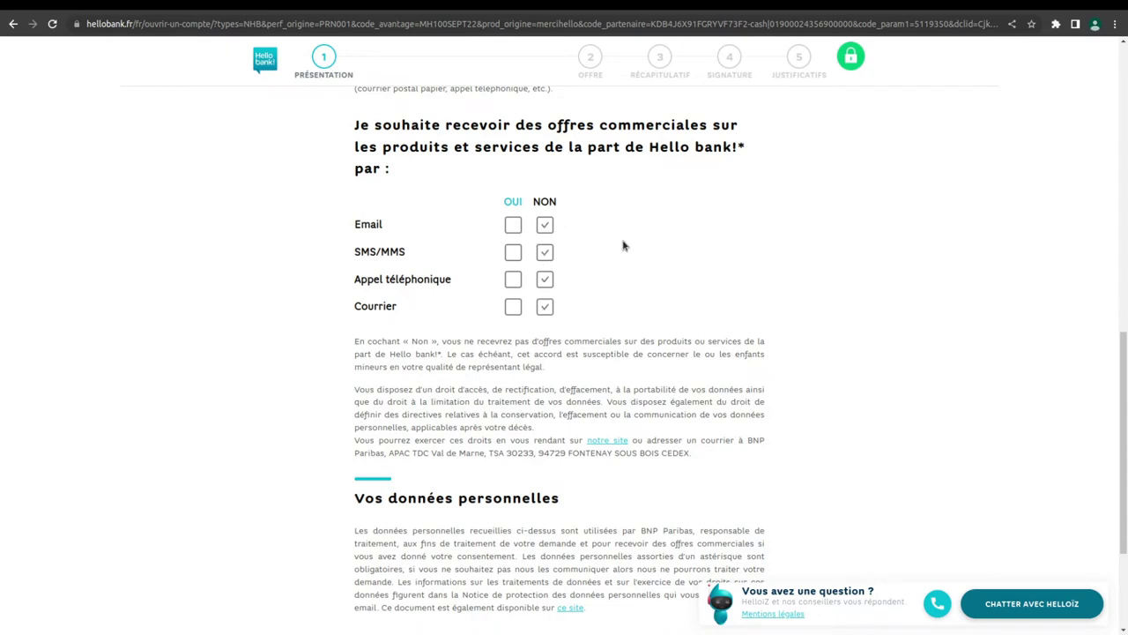
scroll(622, 246, "down", 4)
left_click(557, 502)
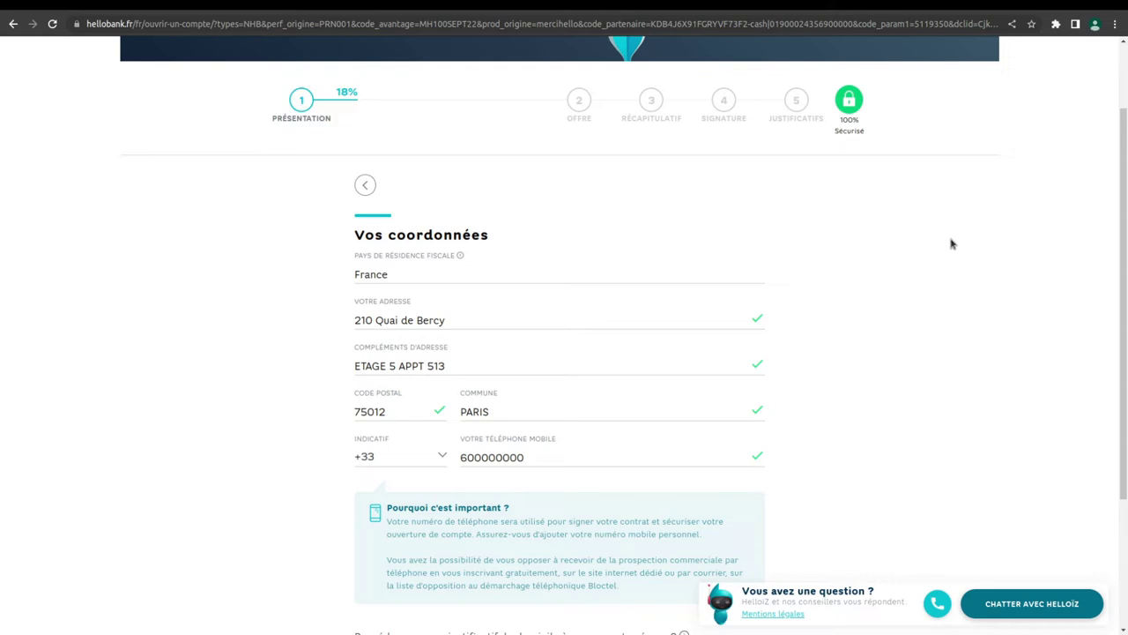
Answer Non to having a proof of address in one's own name and set the main housing situation to Hébergé(e) par un parent.
scroll(952, 244, "down", 1)
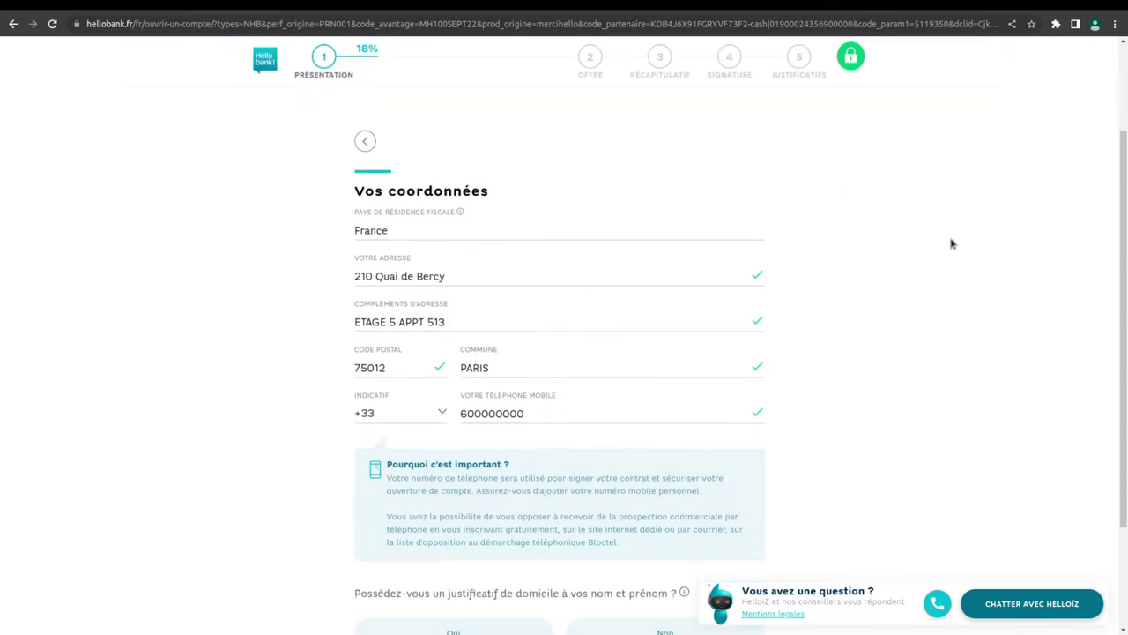
scroll(952, 244, "down", 2)
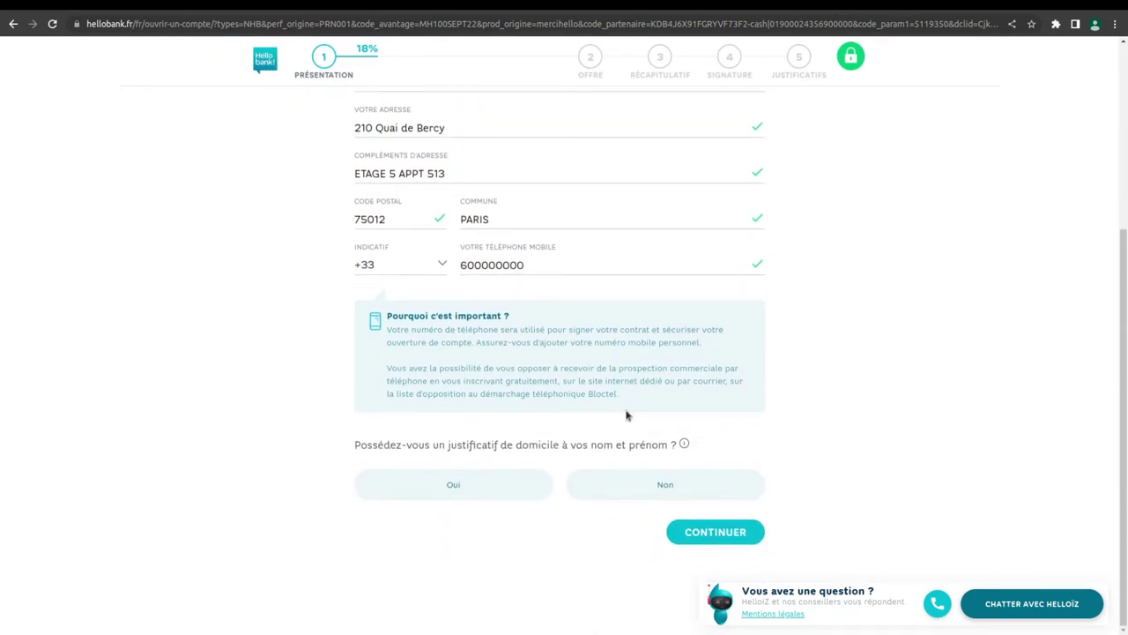
left_click(482, 493)
scroll(775, 421, "down", 2)
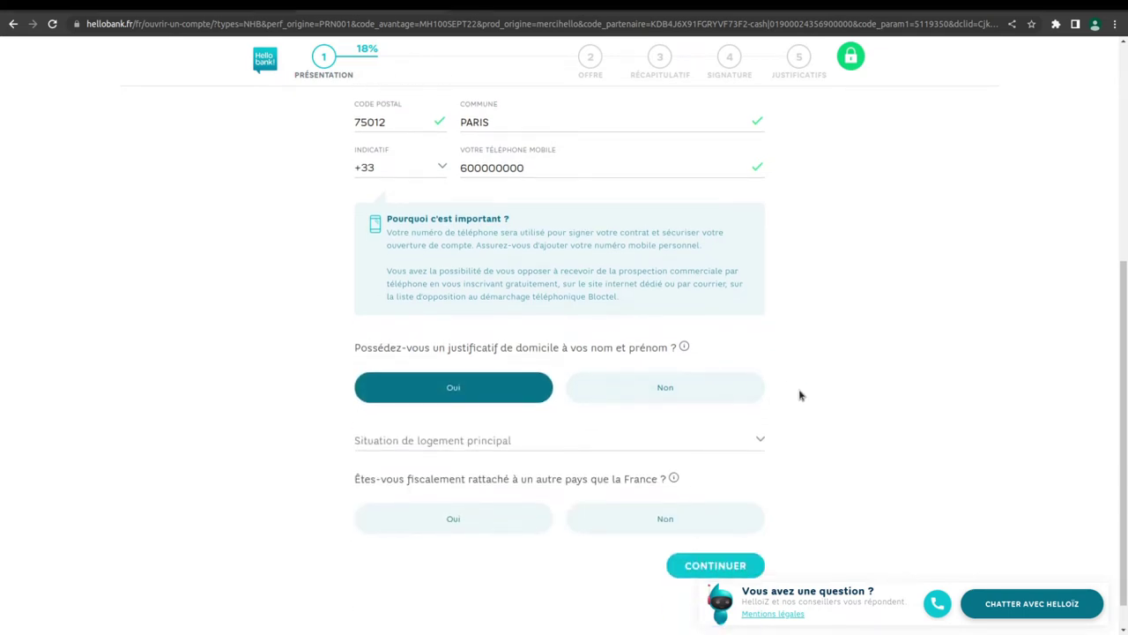
left_click(681, 395)
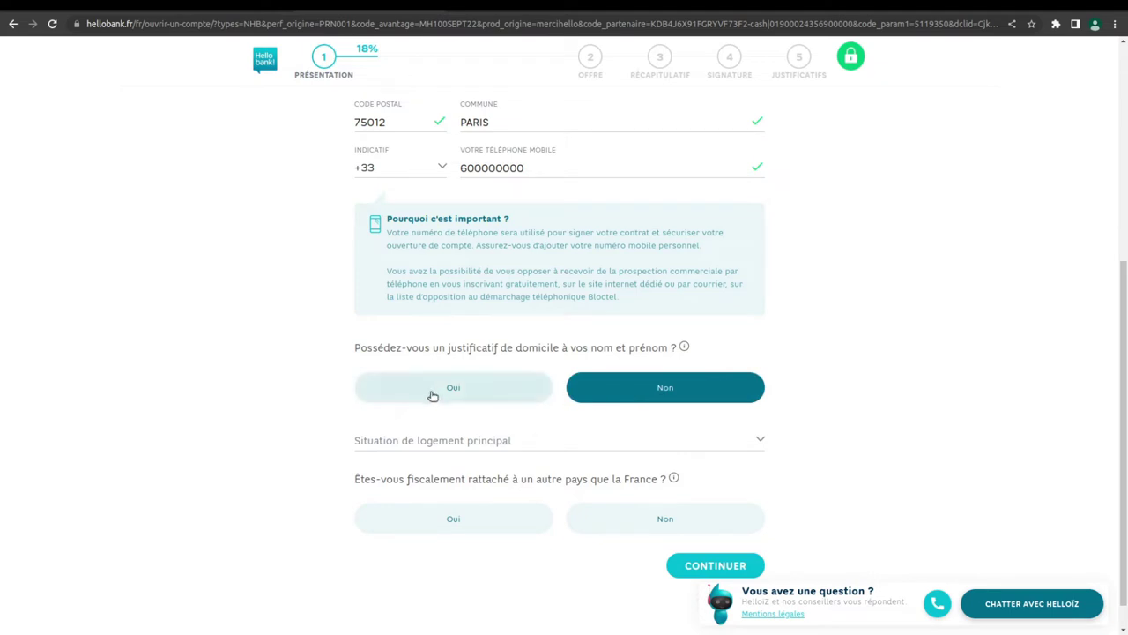
scroll(632, 403, "down", 1)
left_click(582, 409)
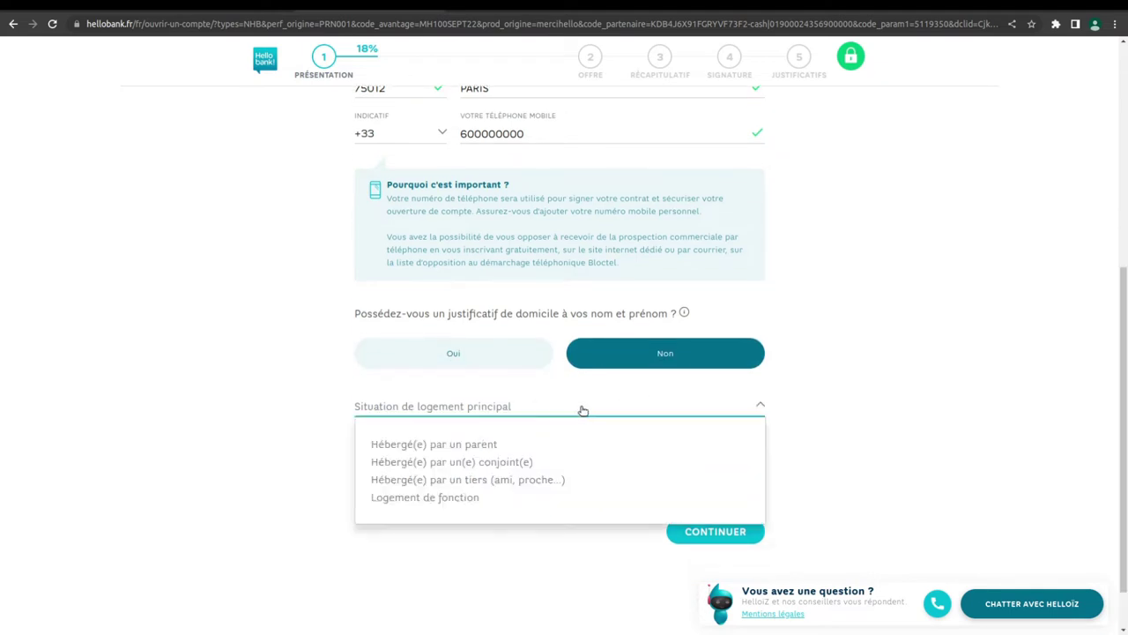
left_click(467, 443)
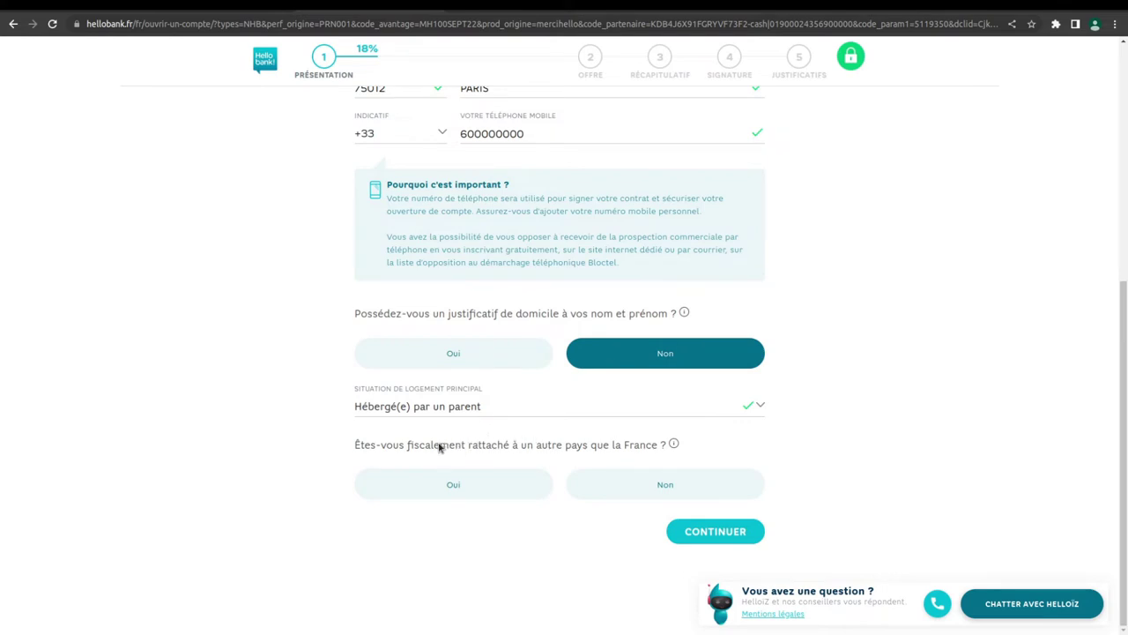
Try proof of address Oui with Locataire as the housing situation, and return to Non with Hébergé(e) par un parent.
left_click(453, 367)
left_click(443, 408)
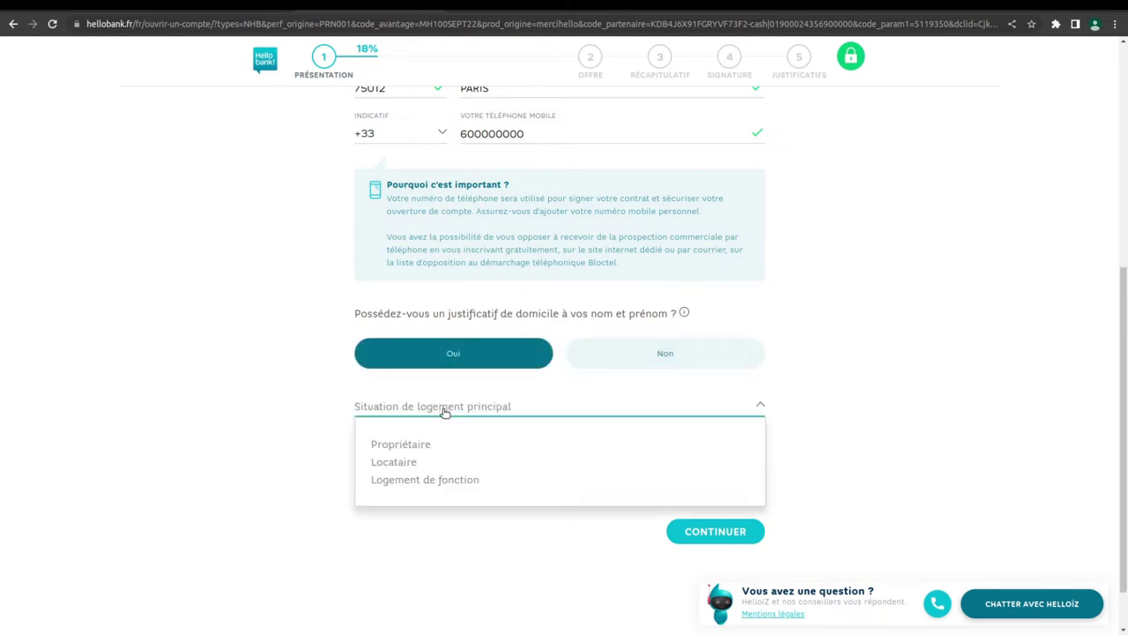
left_click(423, 467)
left_click(665, 352)
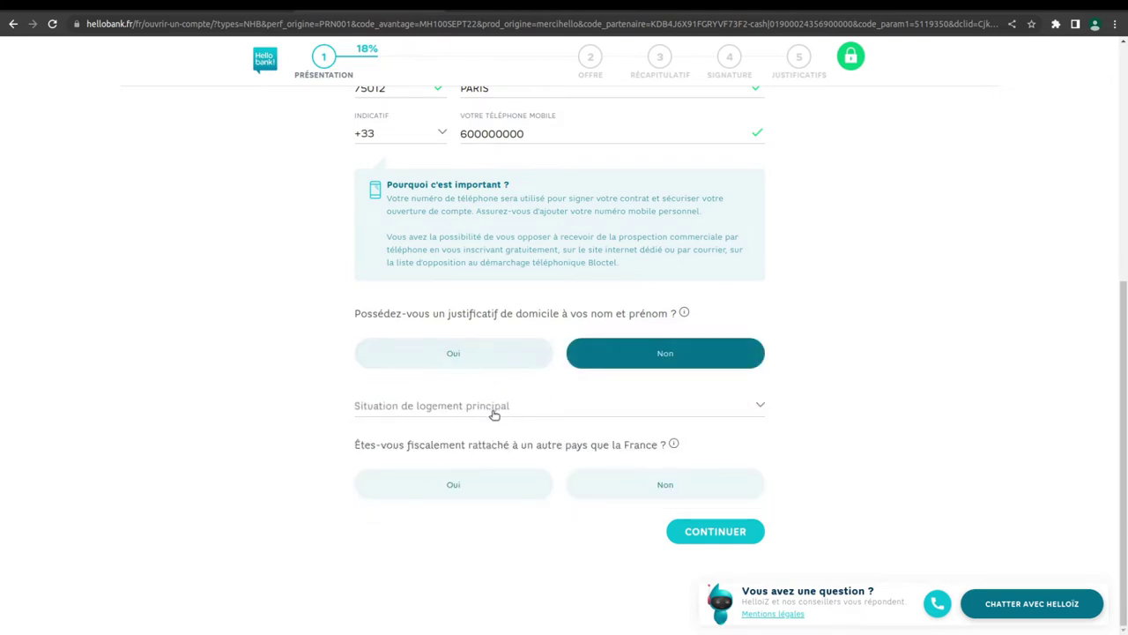
left_click(489, 411)
left_click(418, 443)
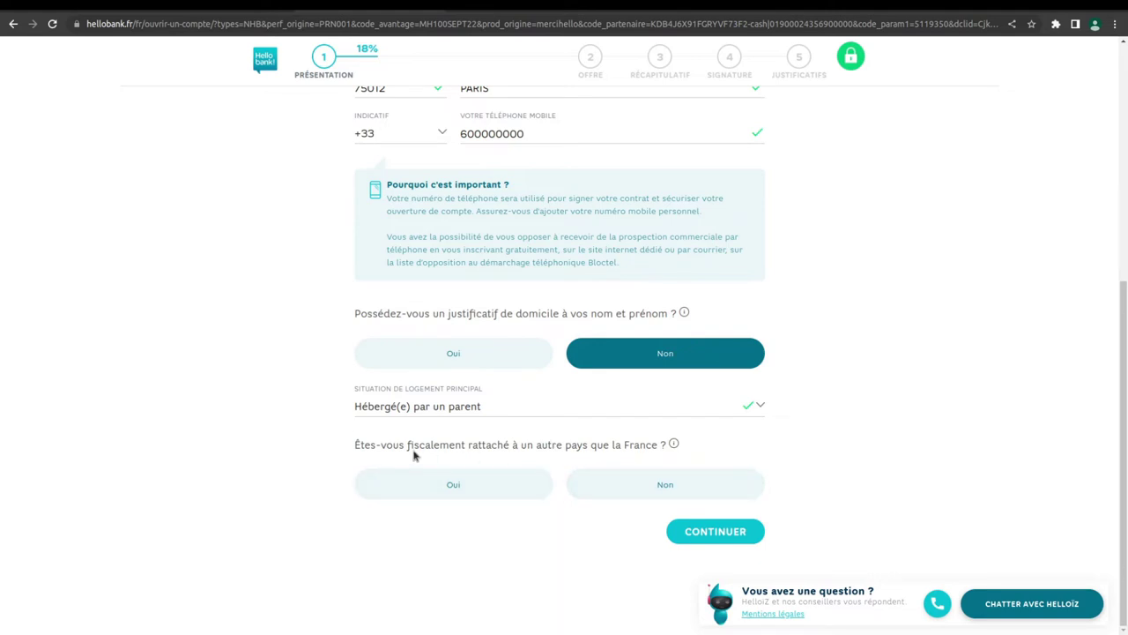
Answer Non to tax attachment to a country other than France, submit the contact details and check the host's information.
left_click(623, 491)
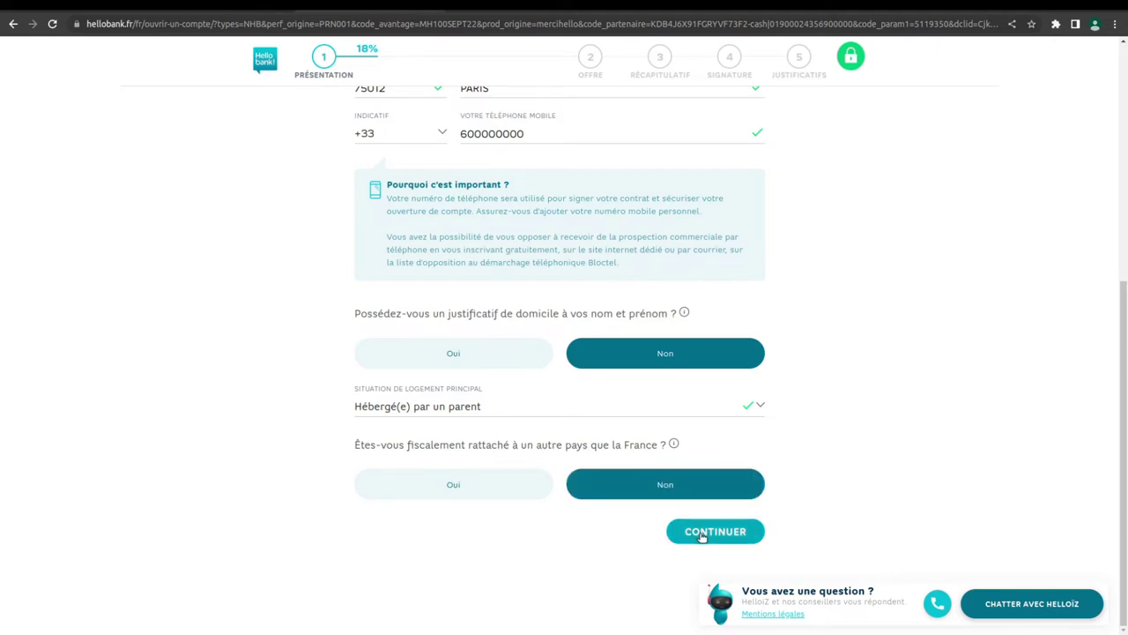
left_click(700, 535)
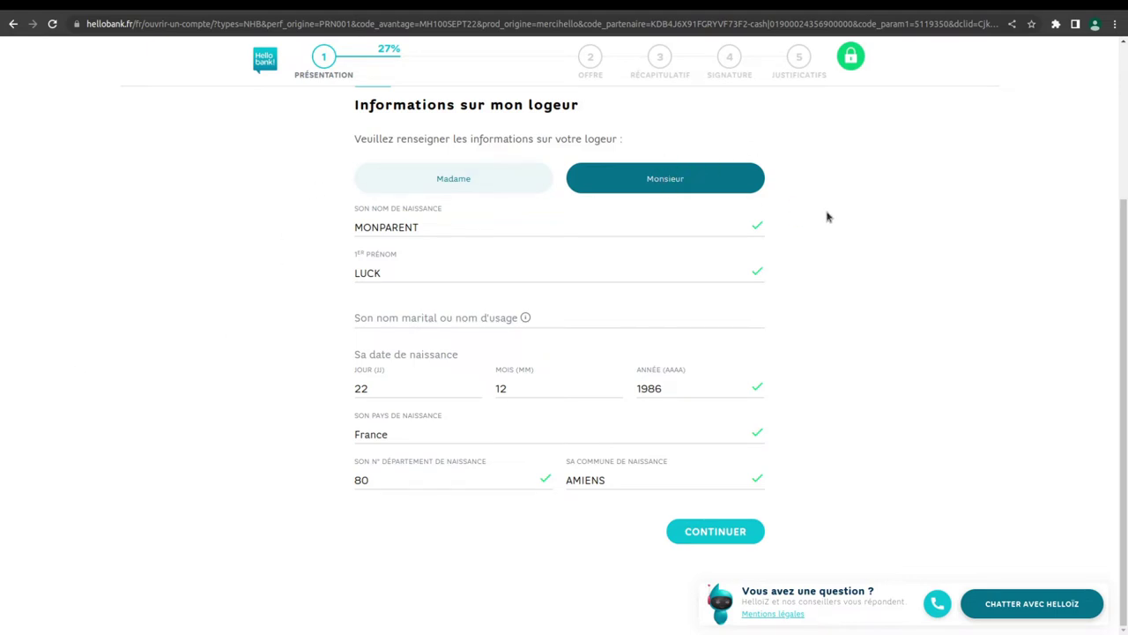
scroll(836, 217, "up", 2)
scroll(837, 218, "down", 1)
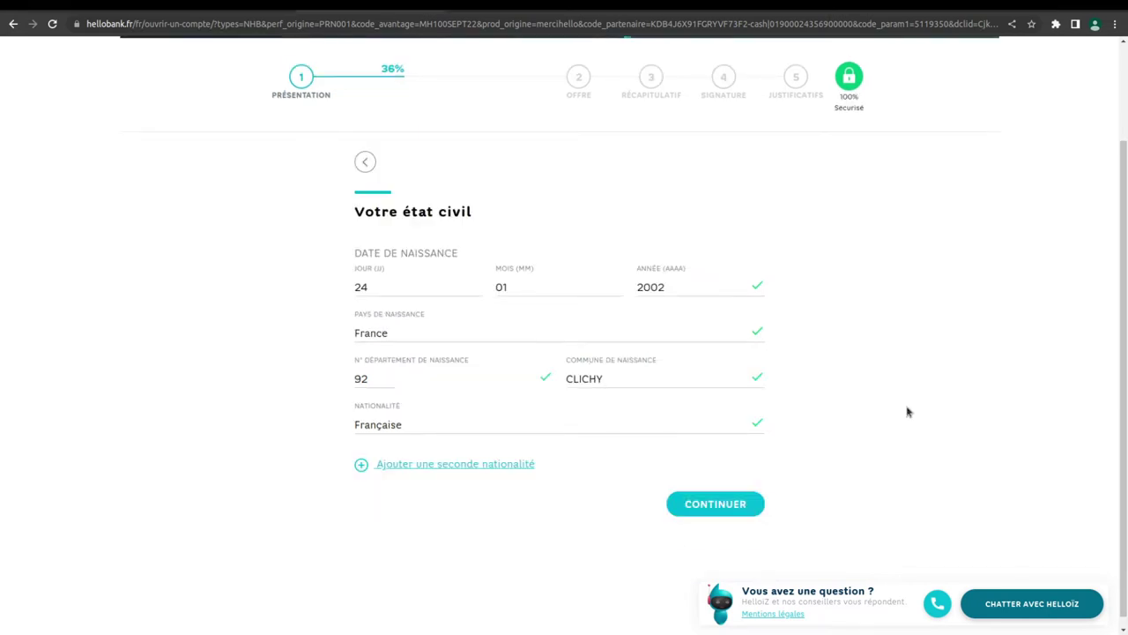
Set the family situation to Célibataire while proceeding through the civil status and employment pages to the income section.
left_click(708, 509)
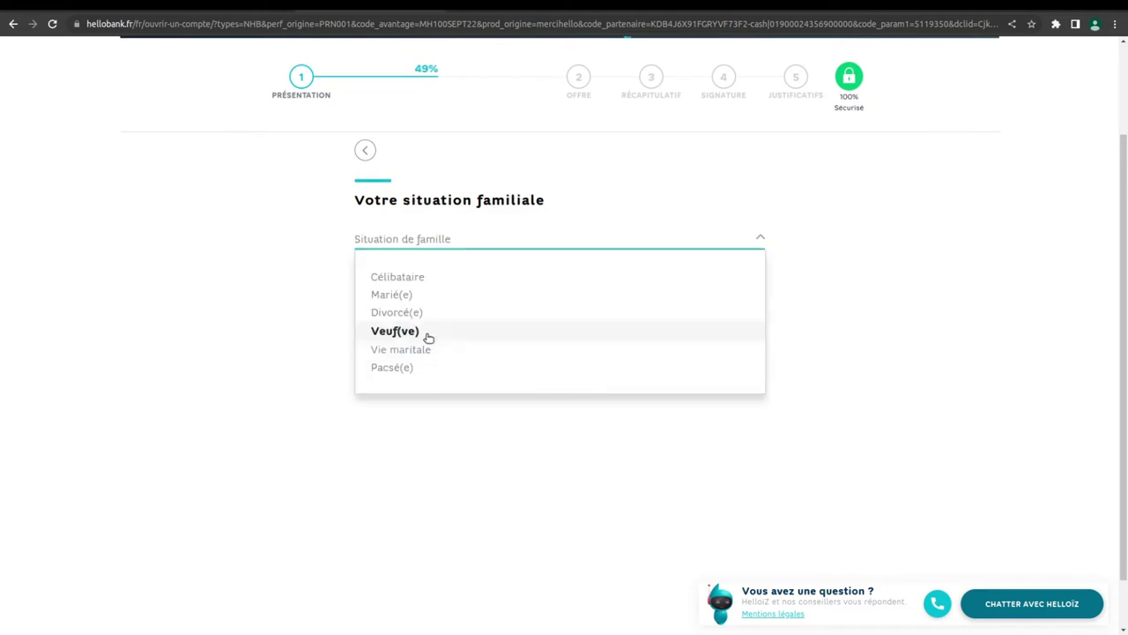
left_click(434, 282)
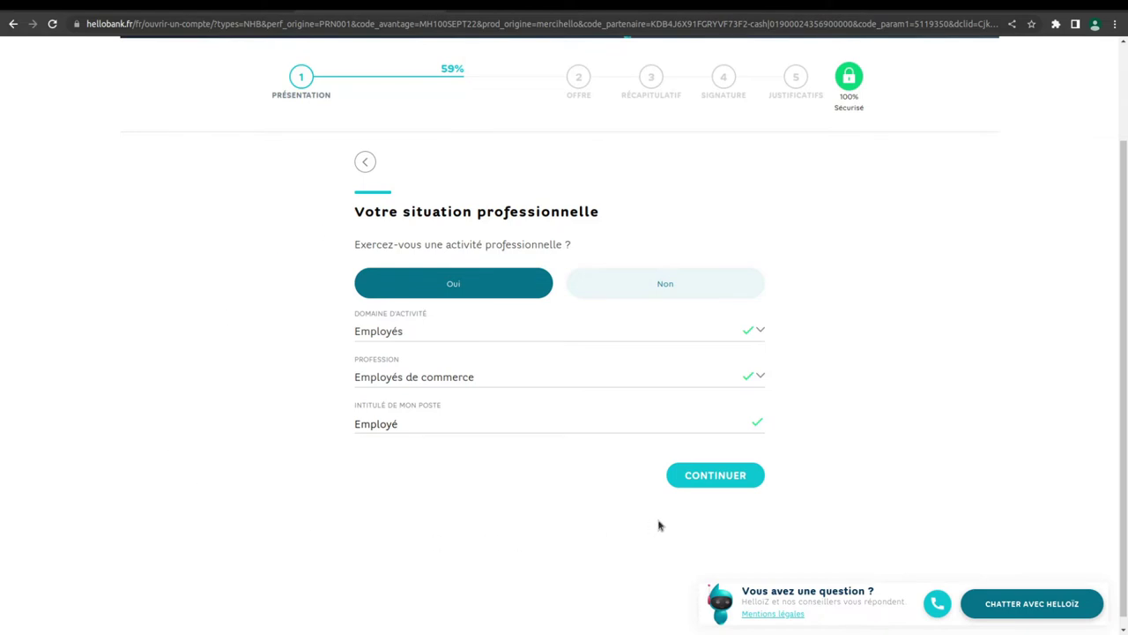
left_click(735, 477)
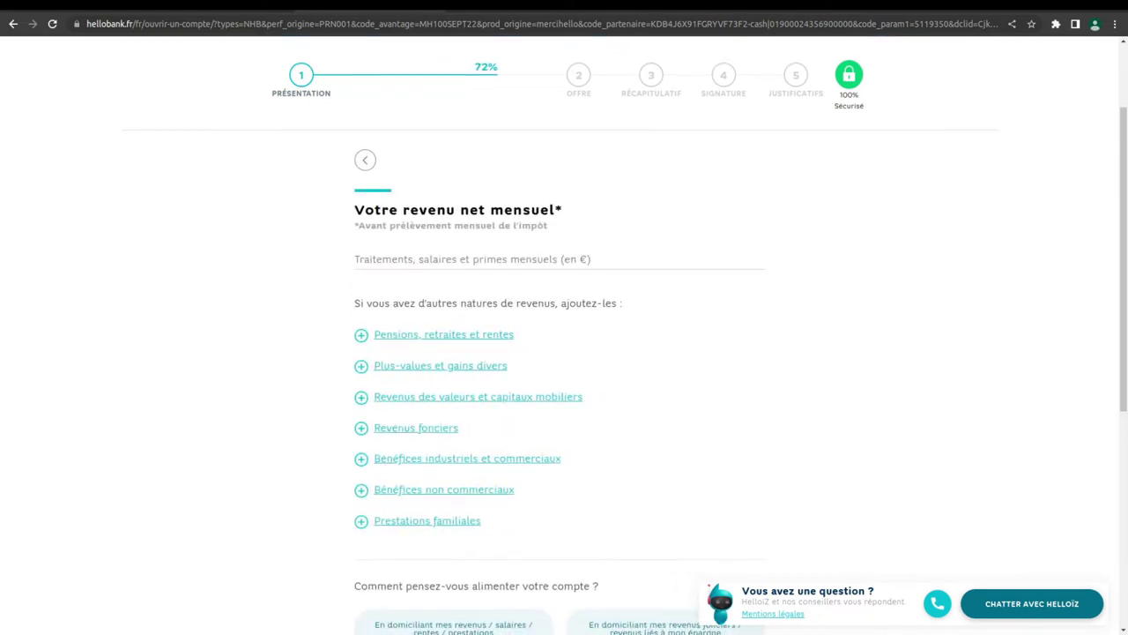
Enter 1000 € as the monthly salary income and choose occasional external transfers as the way to fund the account.
type("1000")
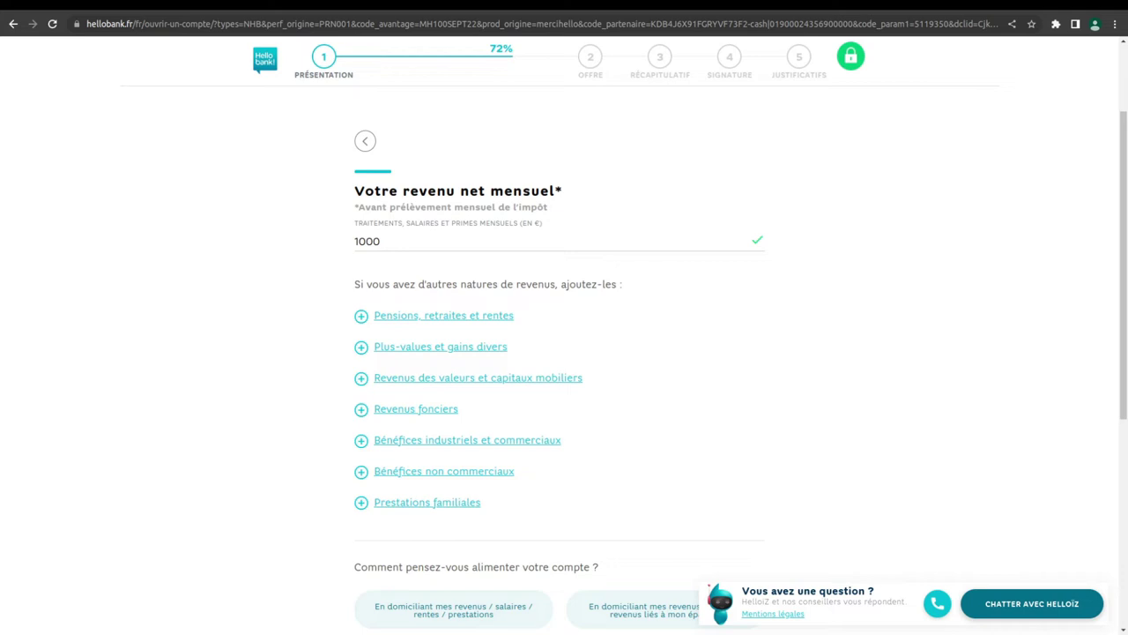
scroll(202, 360, "down", 5)
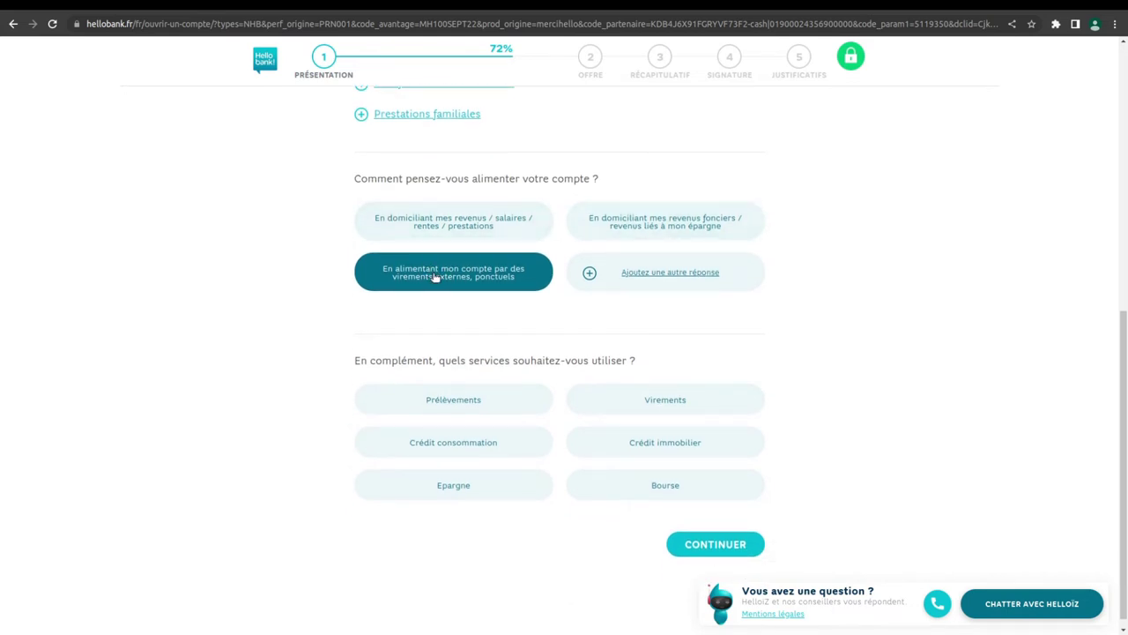
left_click(435, 275)
left_click(435, 275)
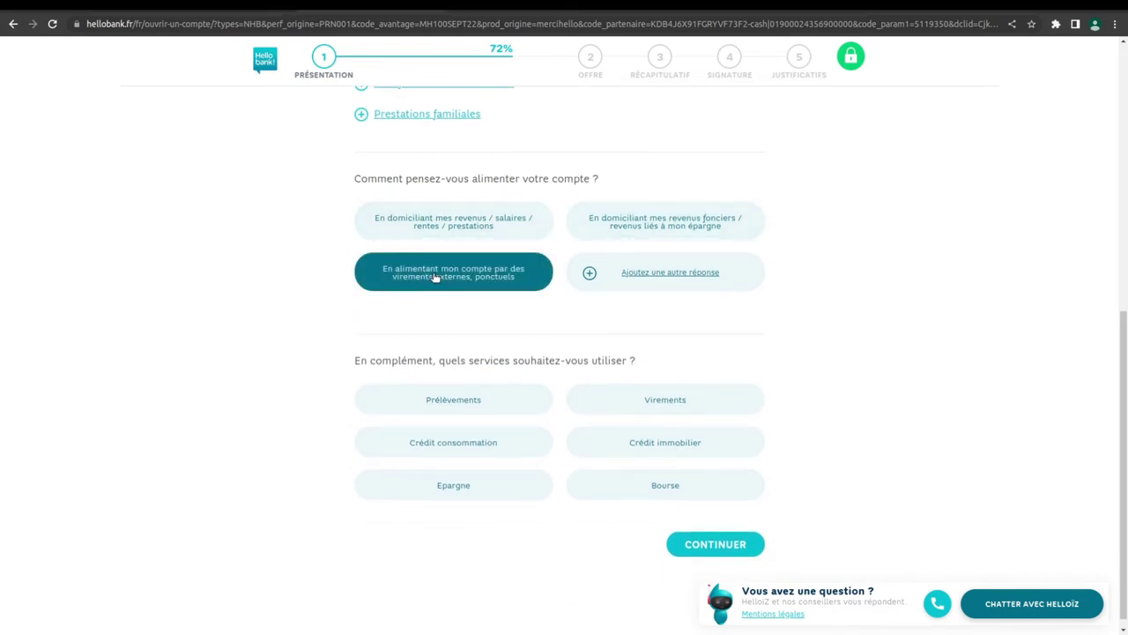
scroll(352, 297, "down", 1)
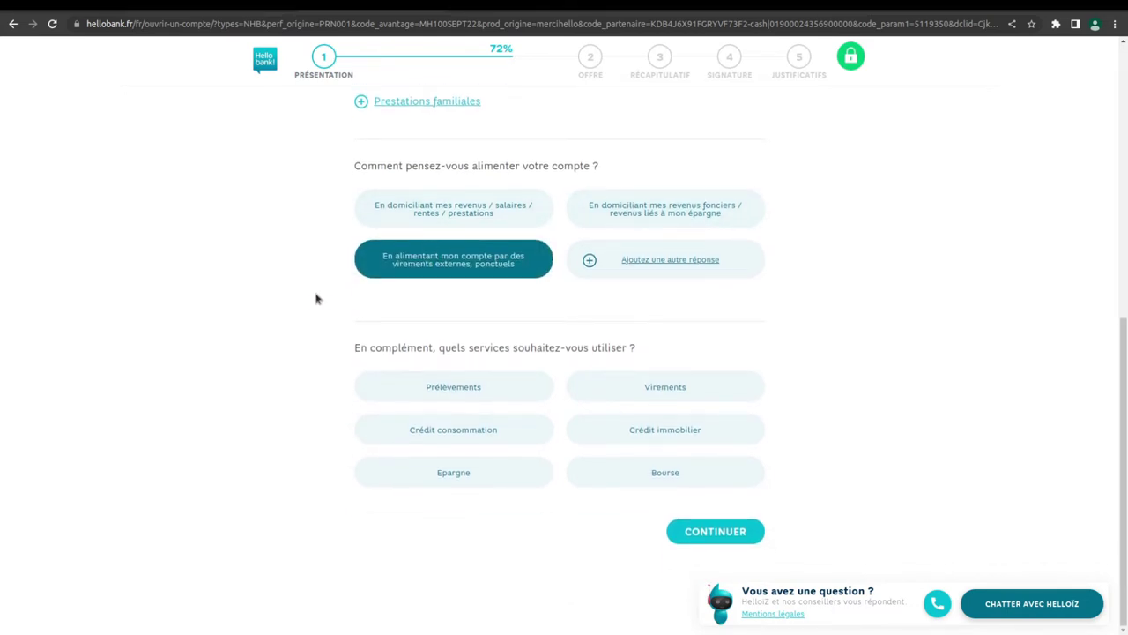
Select Virements as the additional service and submit the wealth section with Aucun patrimoine for both asset types.
left_click(661, 392)
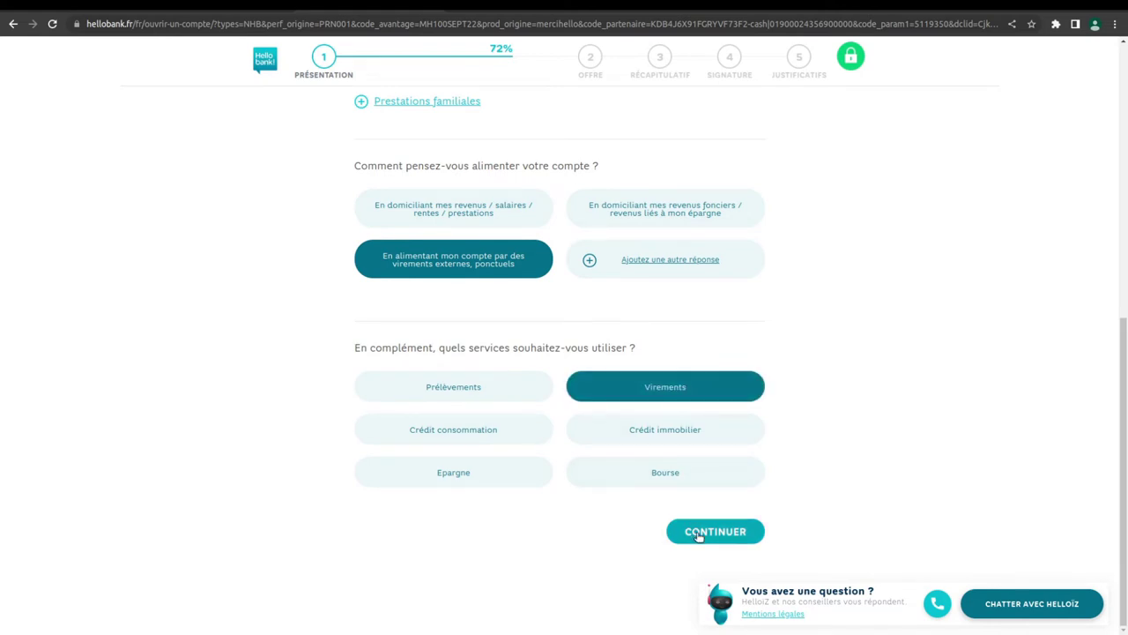
left_click(698, 533)
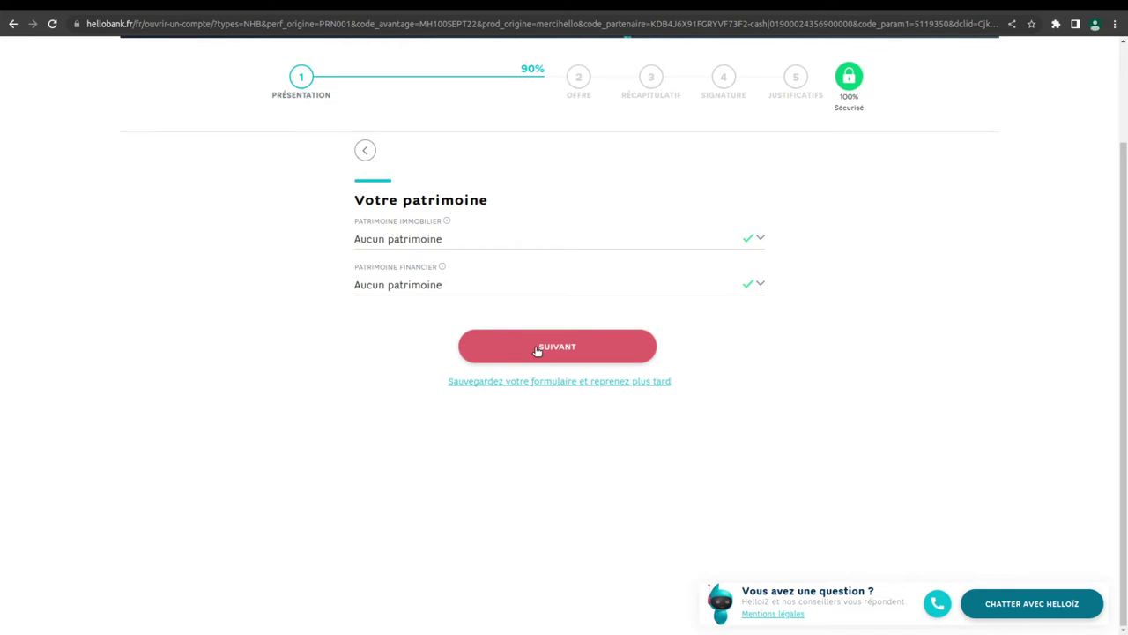
left_click(576, 349)
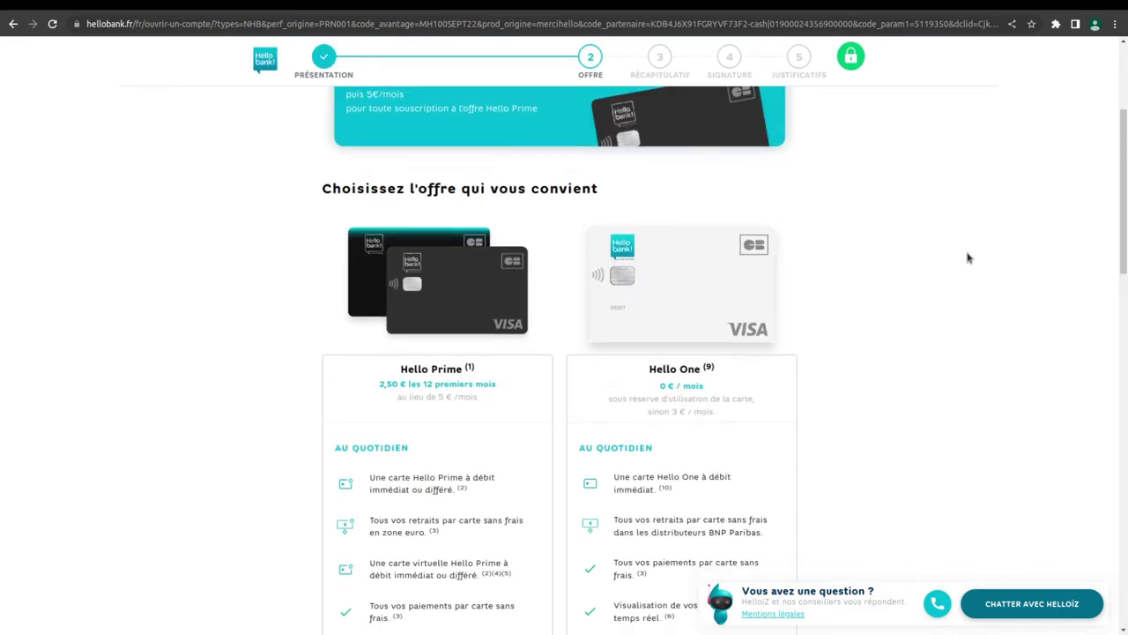
Compare the Hello Prime and Hello One offers, examining Hello One's monthly price, card-use condition and included services.
scroll(966, 257, "down", 2)
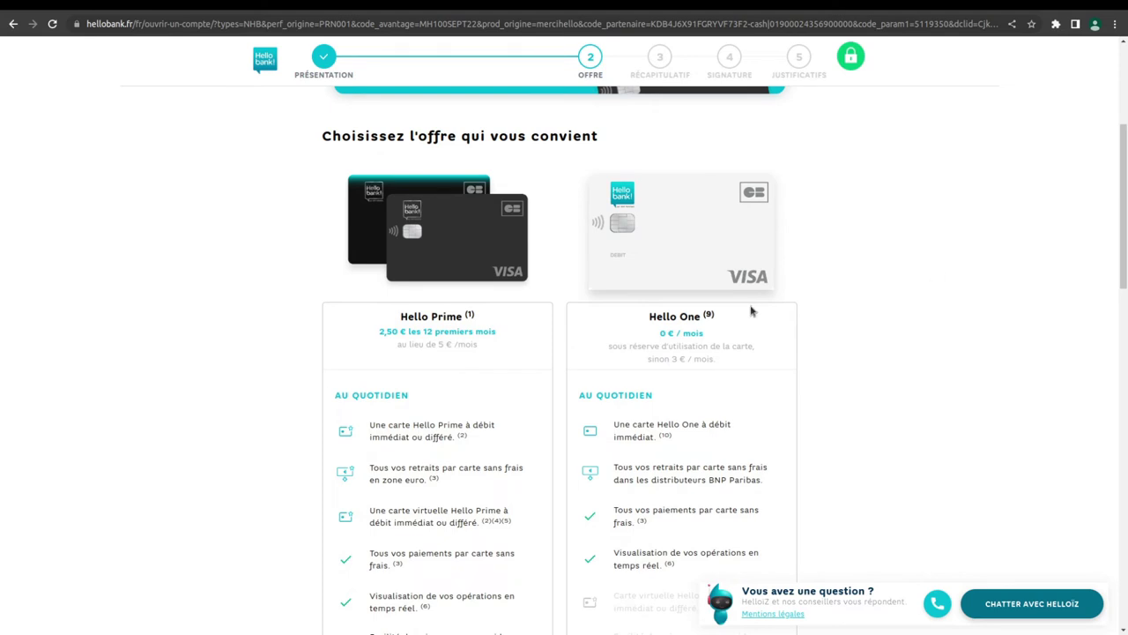
left_click_drag(646, 313, 716, 325)
left_click(721, 326)
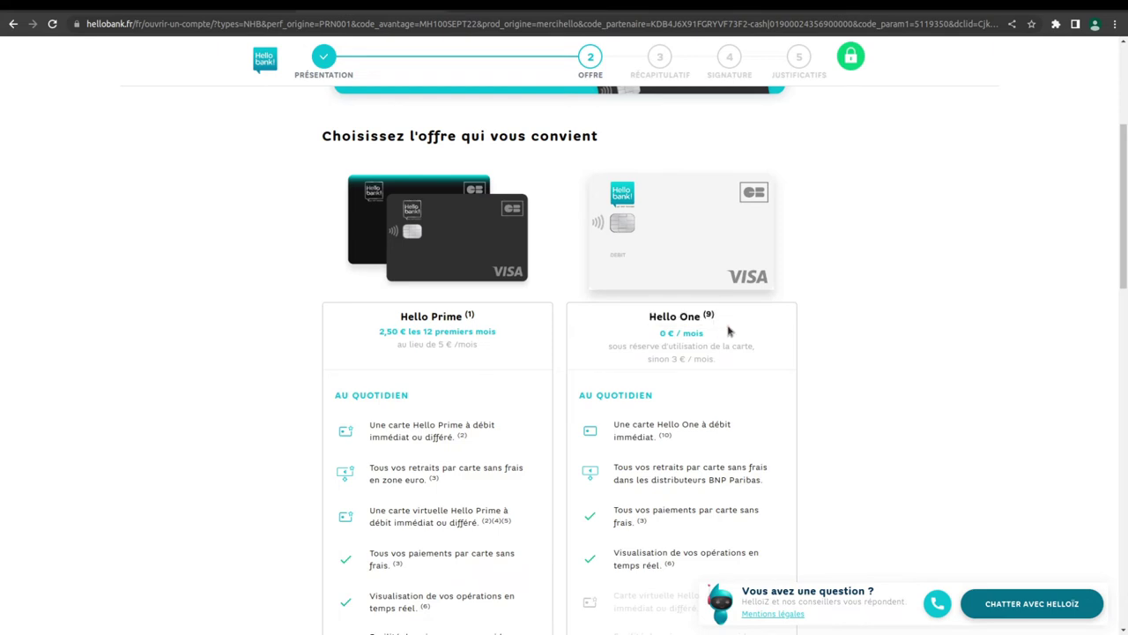
scroll(715, 358, "down", 1)
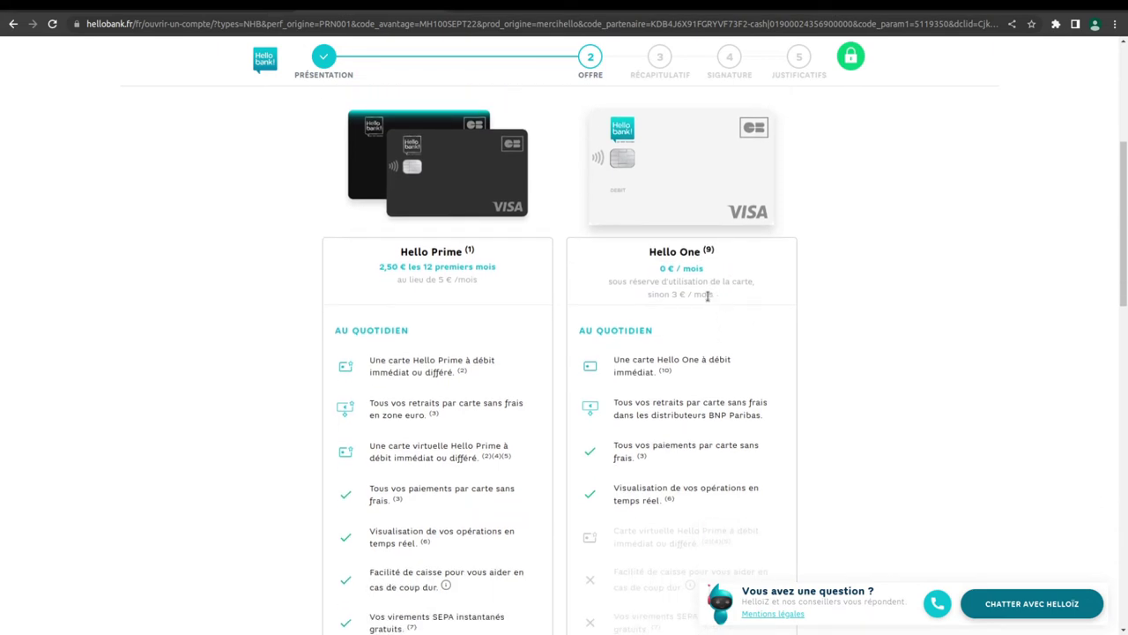
left_click_drag(713, 296, 607, 282)
left_click(725, 299)
scroll(725, 300, "down", 1)
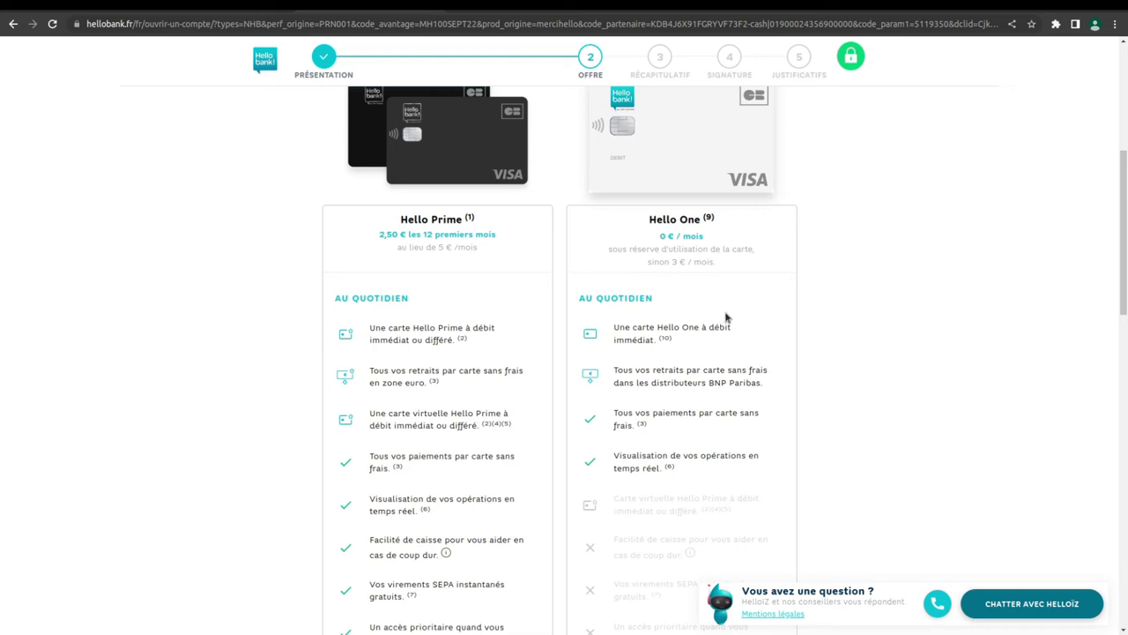
Choose the Hello One offer after reviewing its included services and access conditions.
scroll(723, 302, "down", 5)
scroll(726, 306, "down", 4)
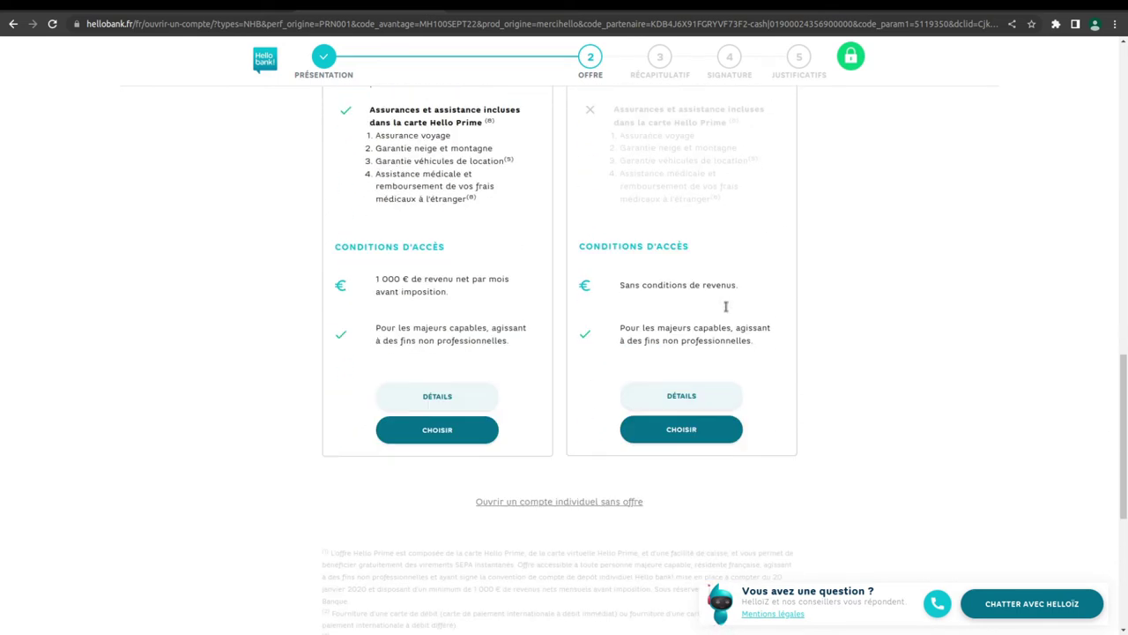
left_click(681, 404)
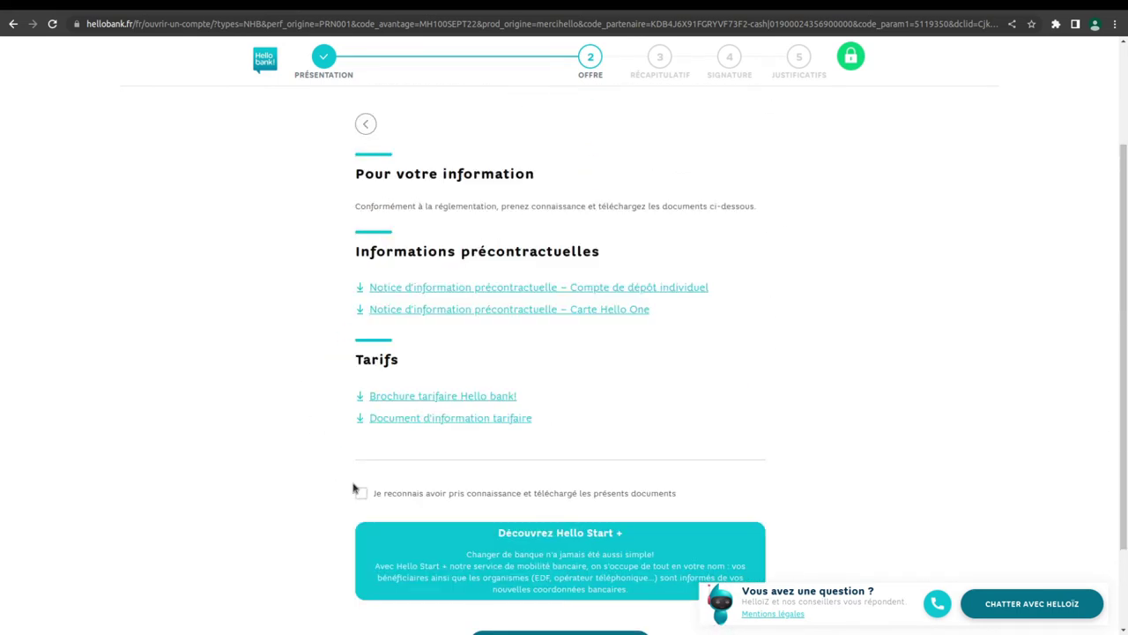
Acknowledge having read and downloaded the precontractual and pricing documents, and continue past the bank mobility and first payment information to the summary.
left_click(360, 491)
scroll(775, 388, "down", 2)
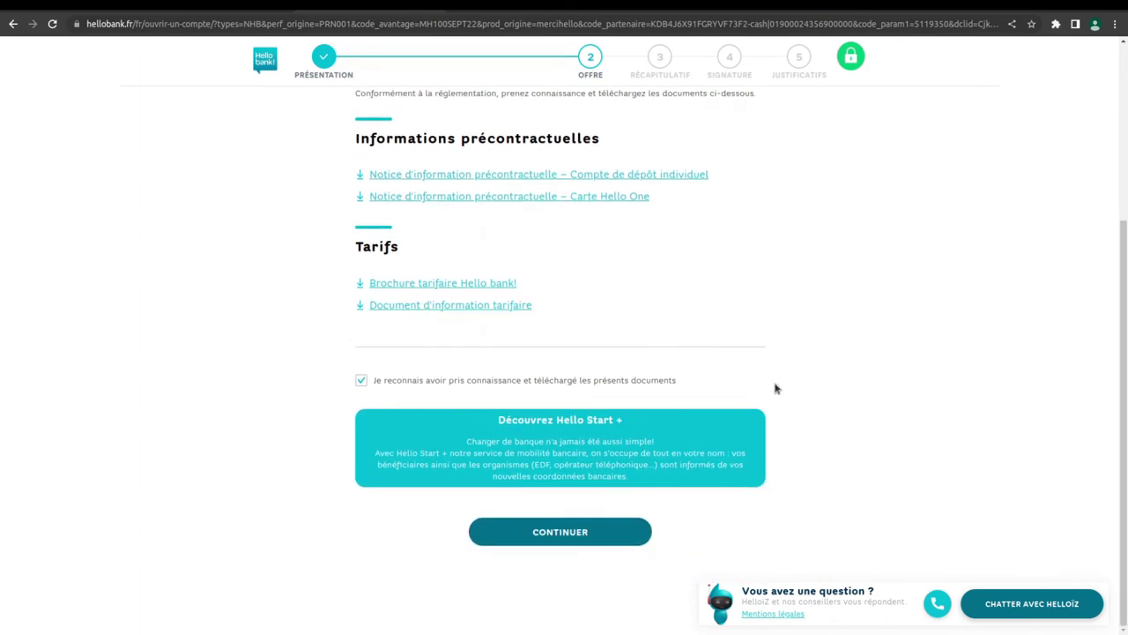
left_click(549, 532)
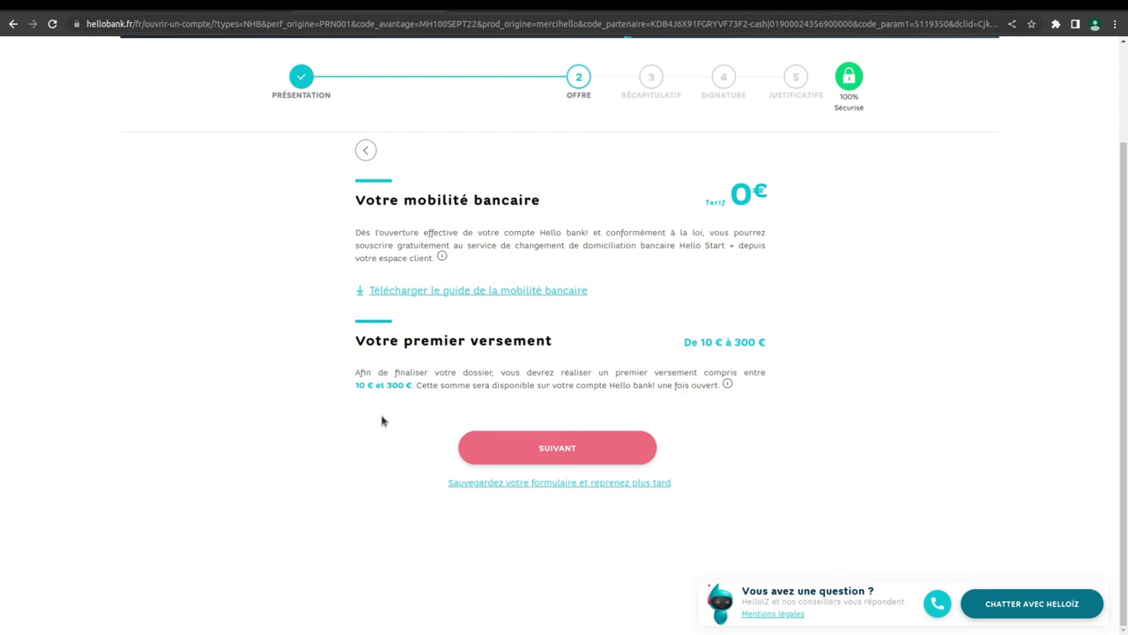
left_click(541, 449)
Review the application summary, request account opening and card as soon as possible with the 14-day withdrawal period, and proceed to online signing.
scroll(247, 247, "down", 4)
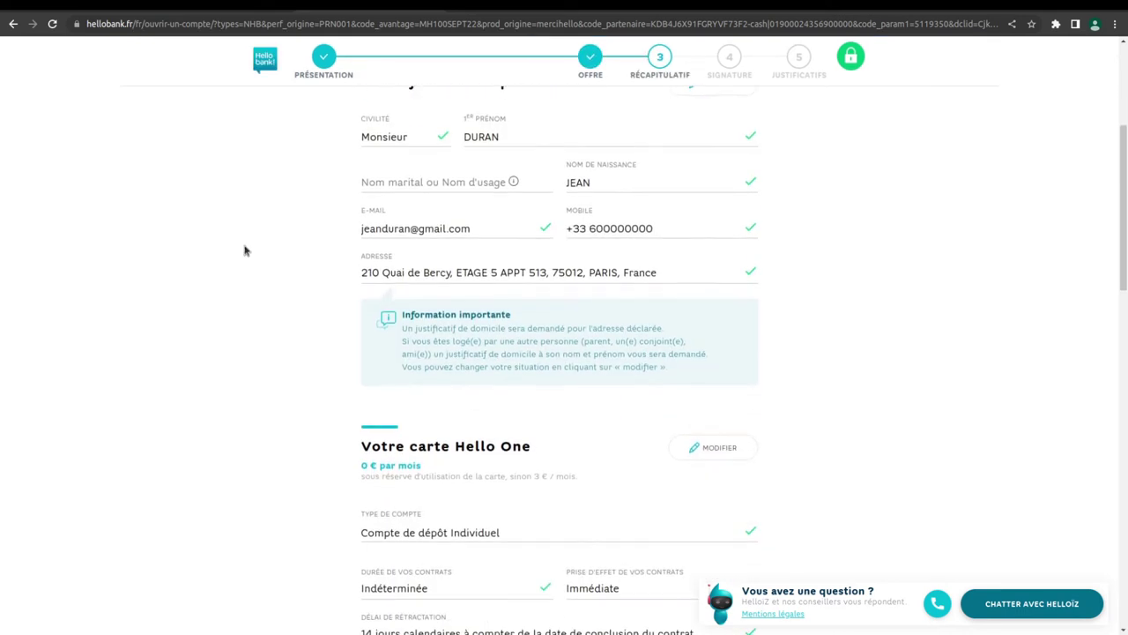
scroll(243, 264, "down", 10)
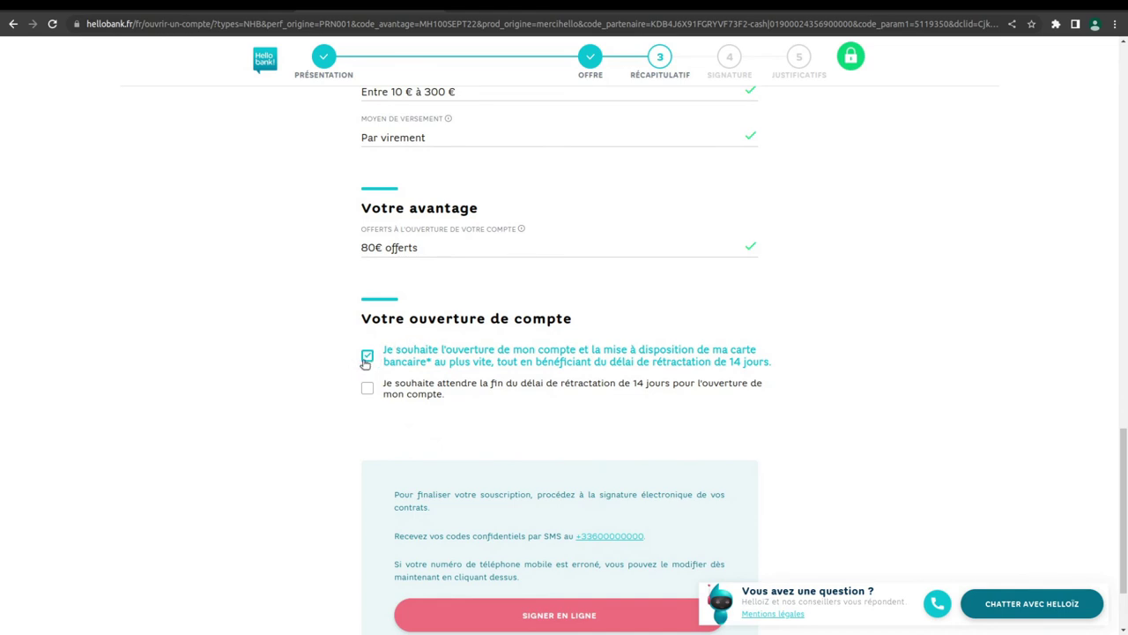
scroll(322, 357, "down", 1)
left_click(506, 526)
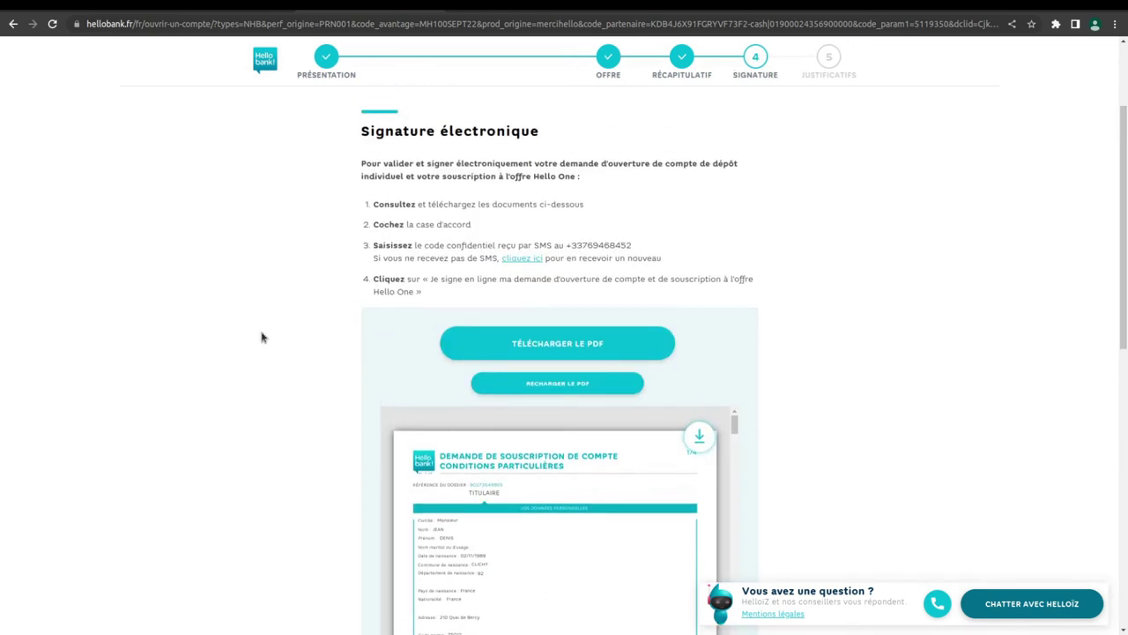
Enter the confidential SMS code and electronically sign the account opening and Hello One subscription request.
scroll(261, 337, "down", 8)
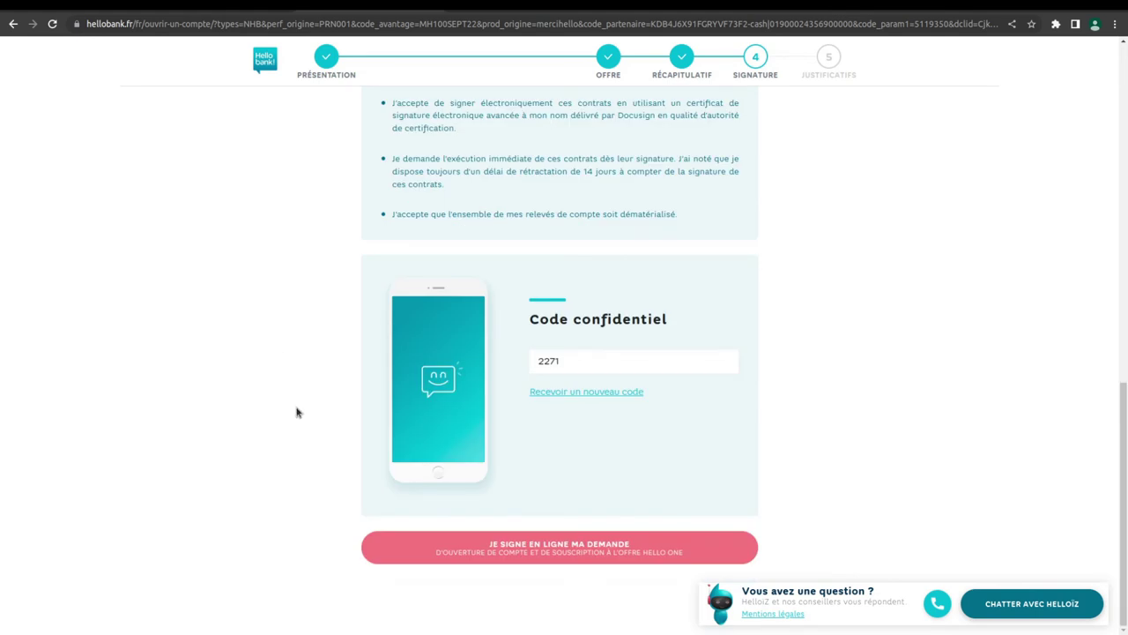
left_click(519, 554)
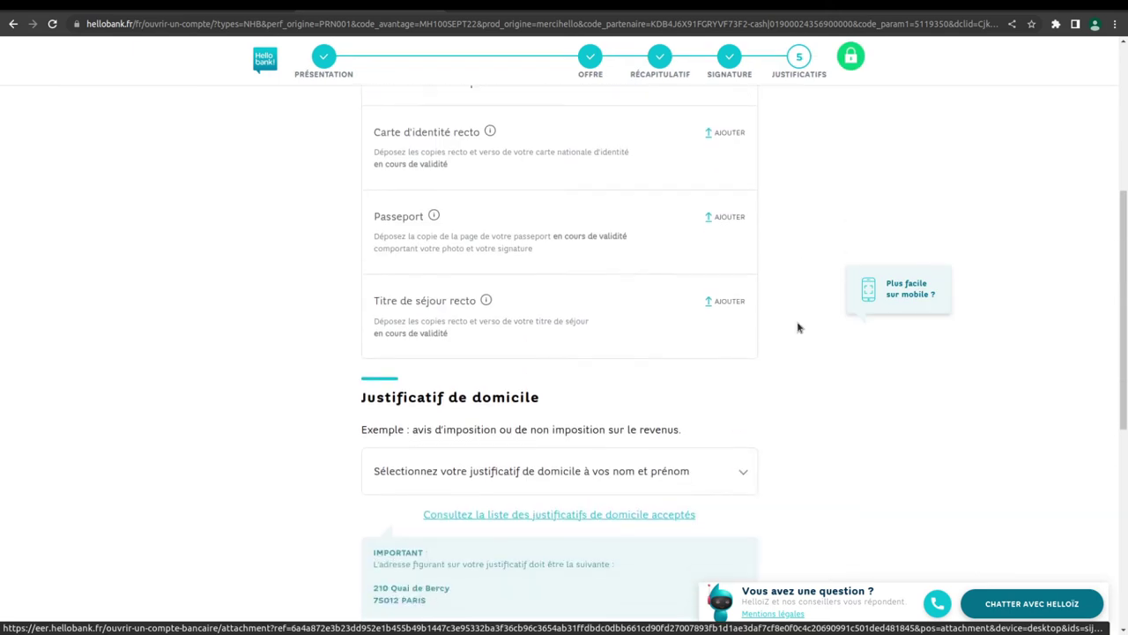
Expand the proof-of-address options and examine which supporting documents can be added.
scroll(799, 327, "down", 2)
left_click(738, 298)
scroll(849, 358, "down", 6)
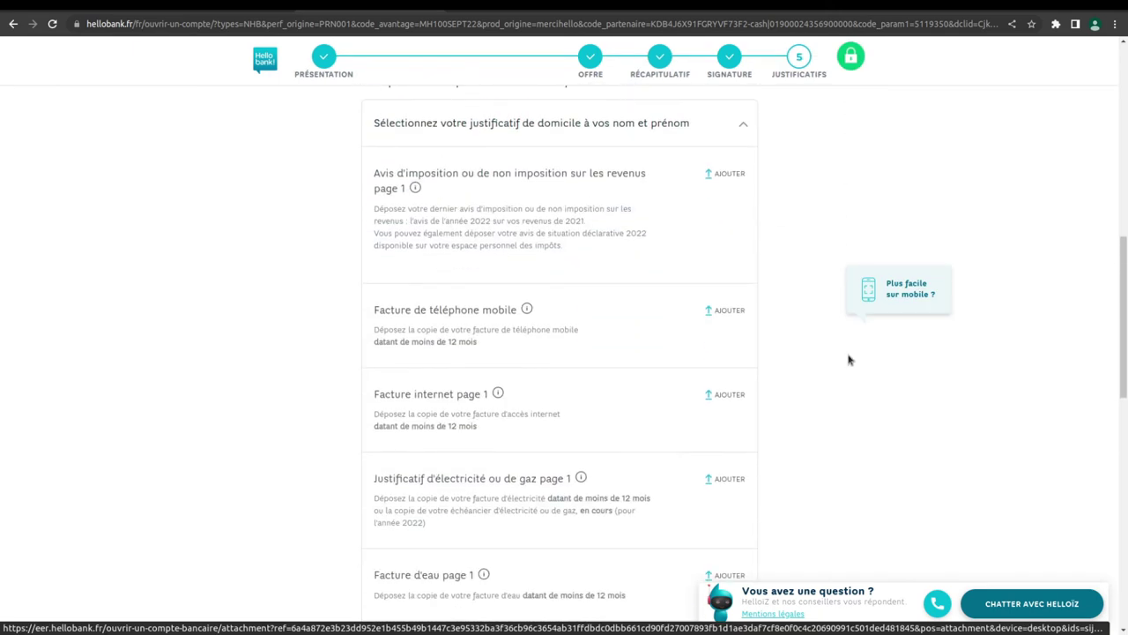
scroll(849, 360, "down", 5)
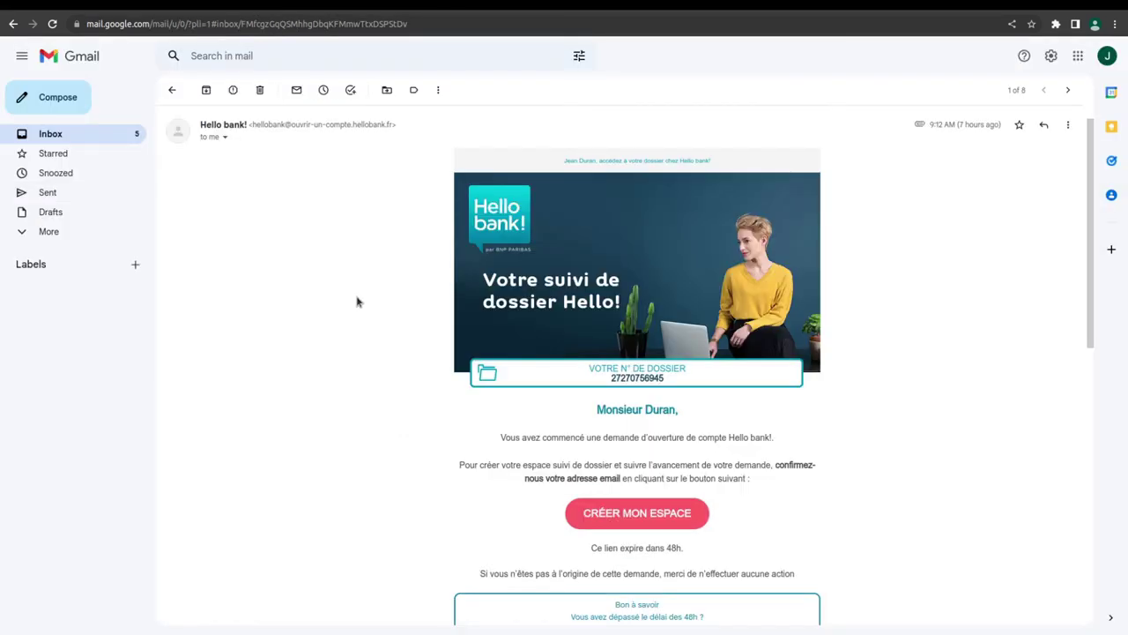
Switch to Gmail and follow the Créer mon espace link in the Hello bank! file-tracking email.
scroll(357, 299, "down", 2)
scroll(357, 299, "up", 1)
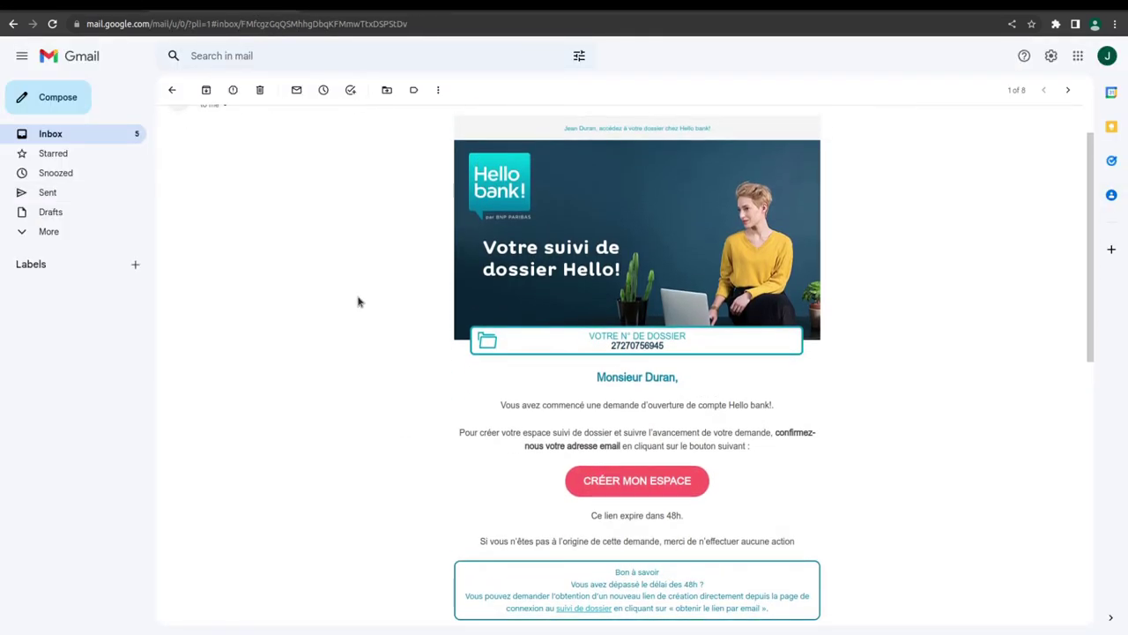
scroll(359, 301, "down", 2)
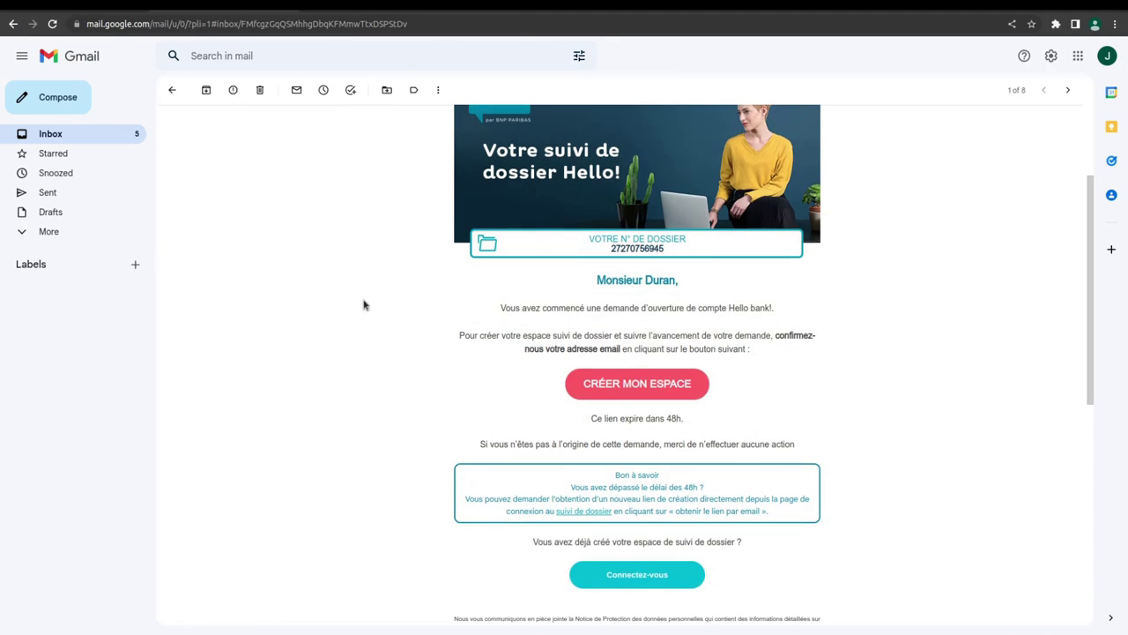
left_click(633, 388)
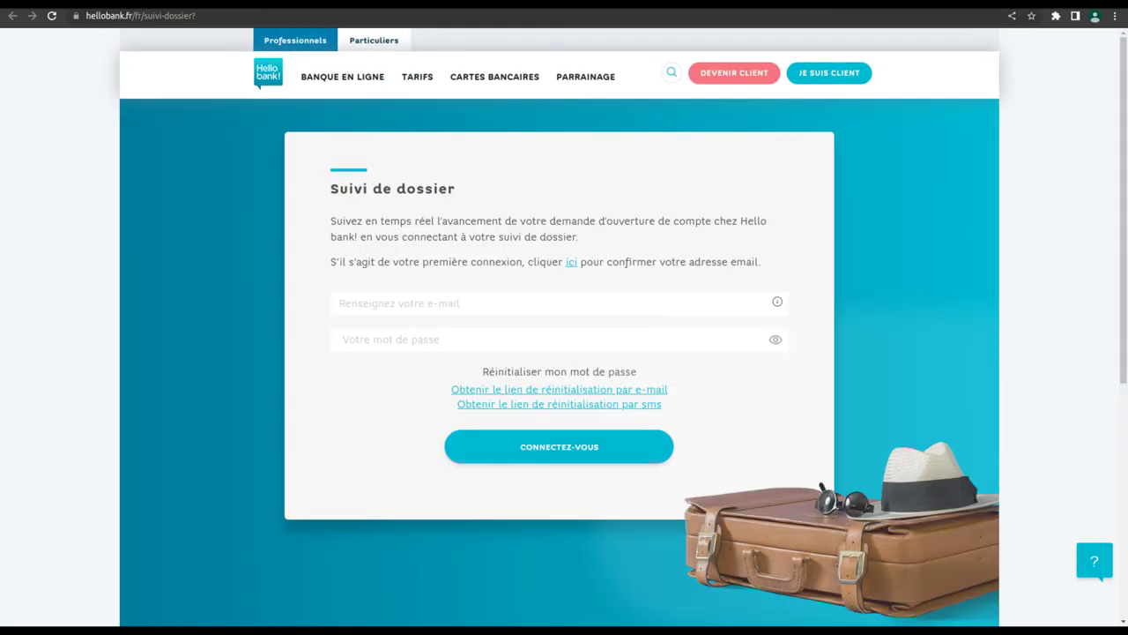